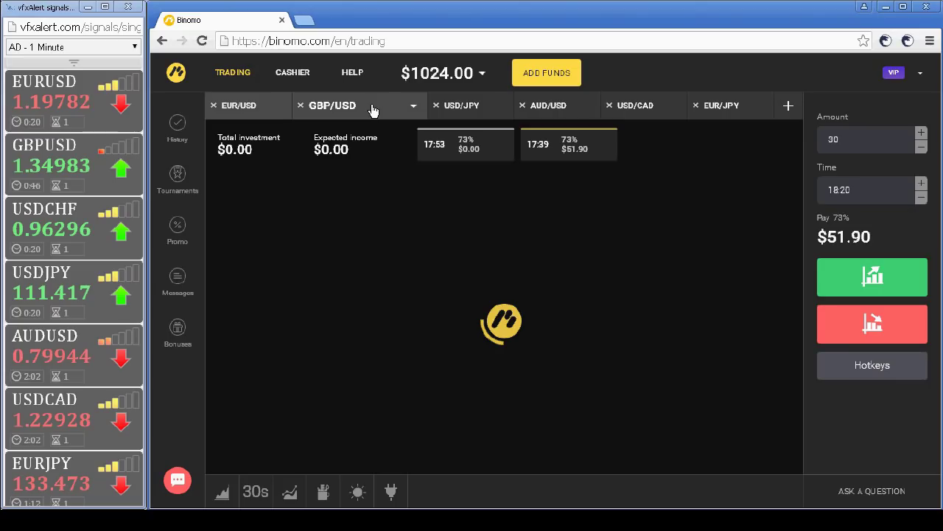
- On GBP/USD, place a $30 Up trade expiring 18:23, then bring up the USD/JPY chart
click(372, 109)
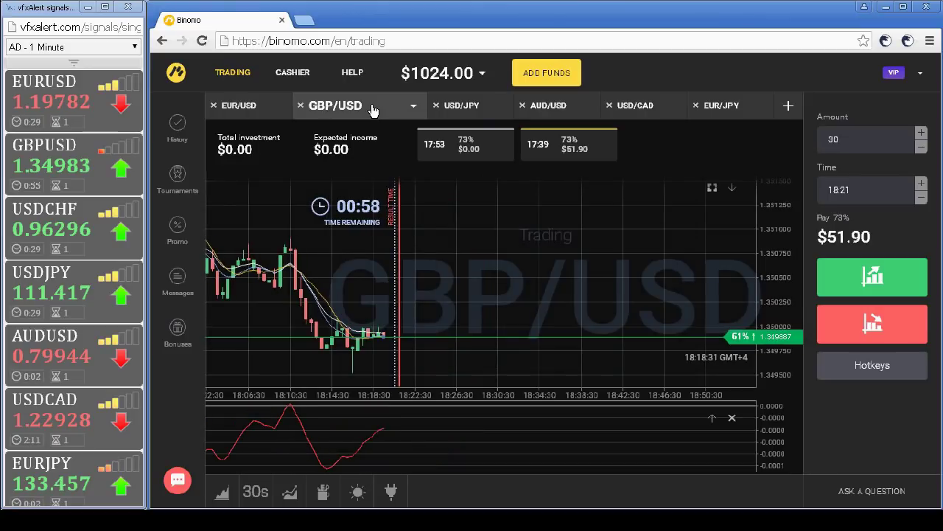
click(921, 185)
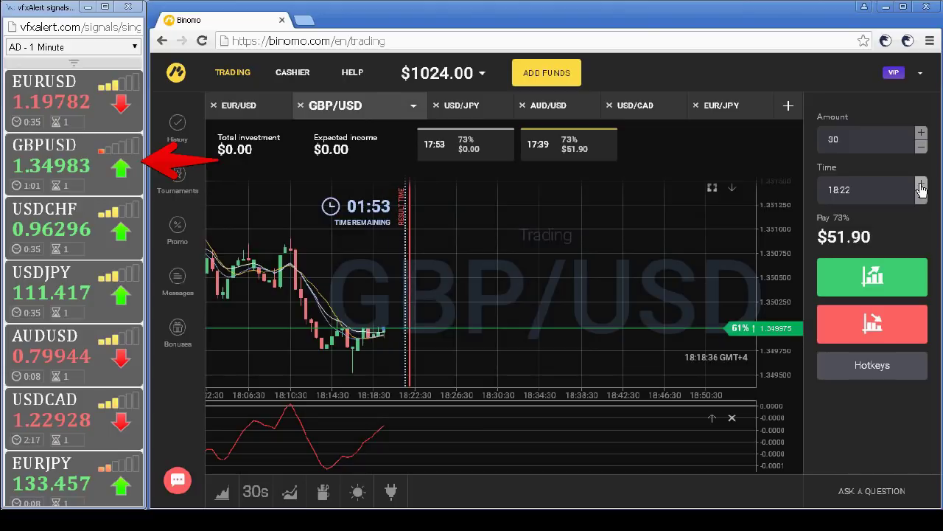
click(922, 184)
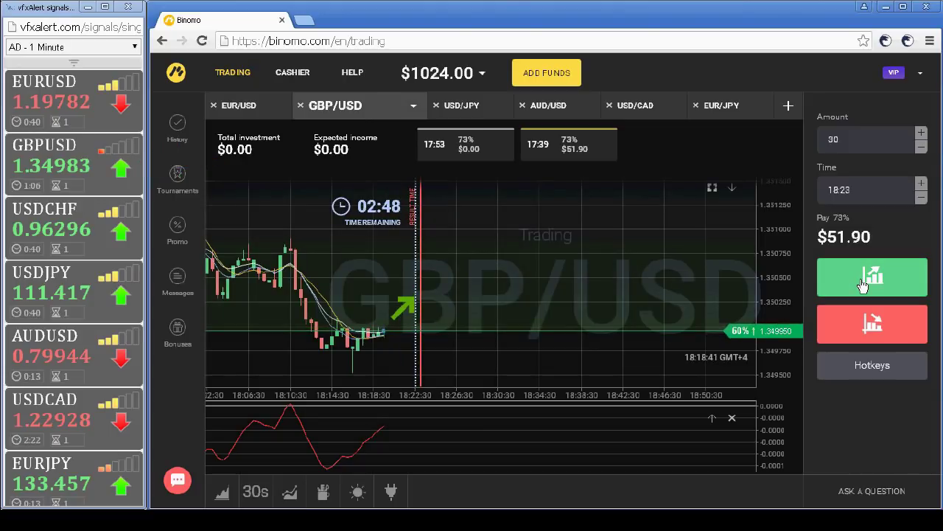
click(863, 282)
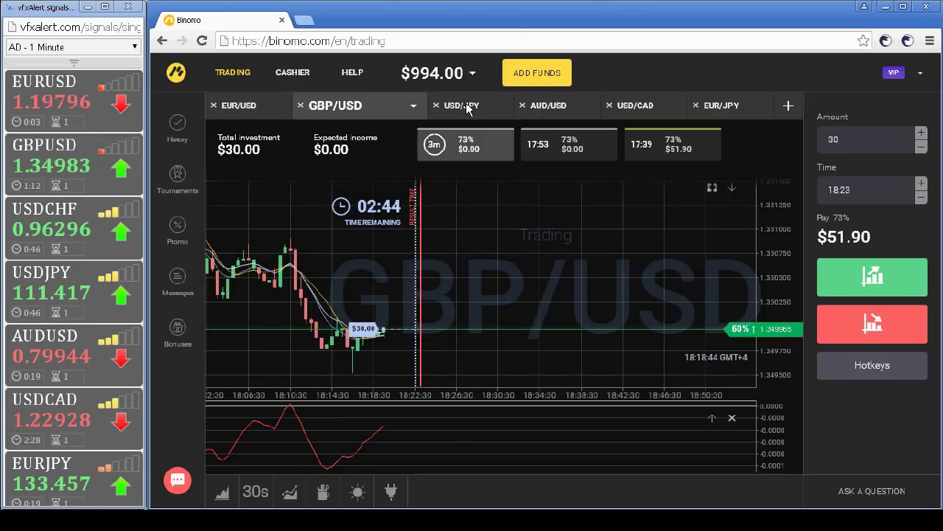
click(467, 109)
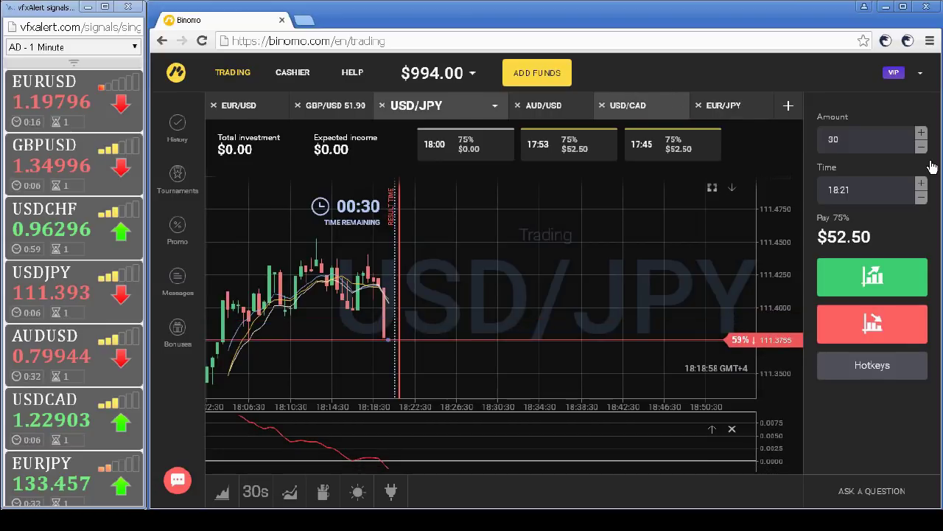
- Switch to AUD/USD, place a $30 Up trade expiring 18:24, then bring up USD/CAD
click(922, 183)
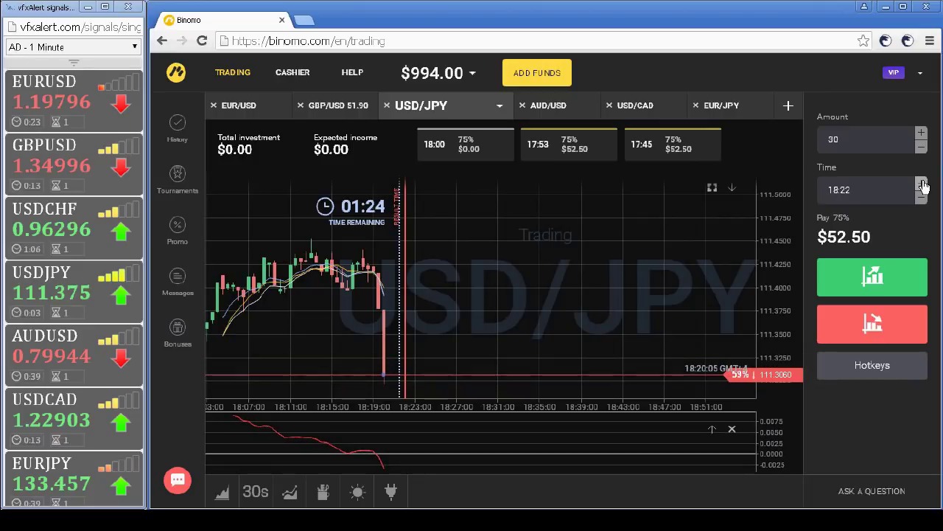
click(922, 183)
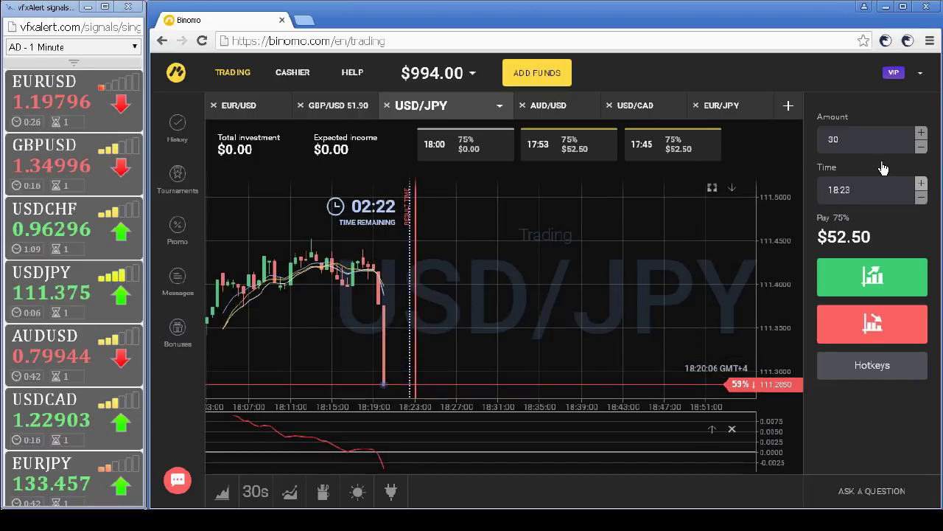
click(550, 111)
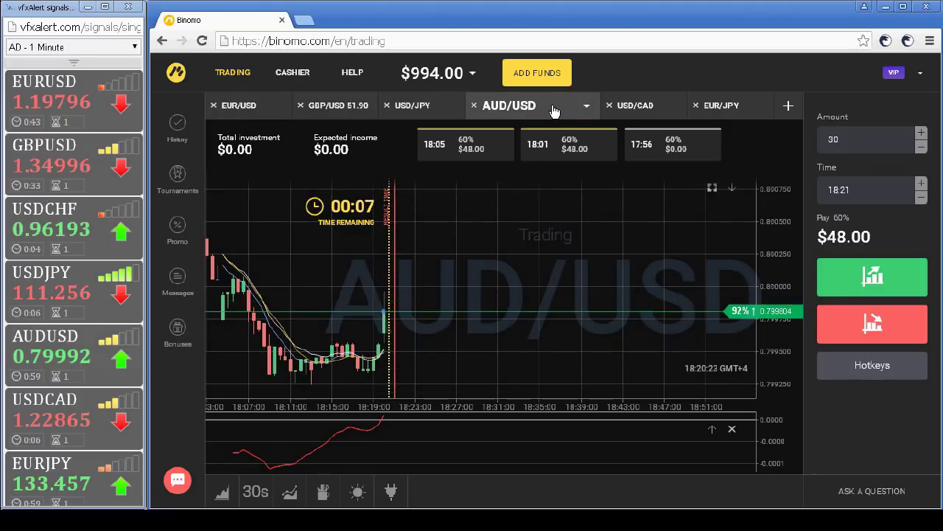
click(921, 188)
click(921, 188)
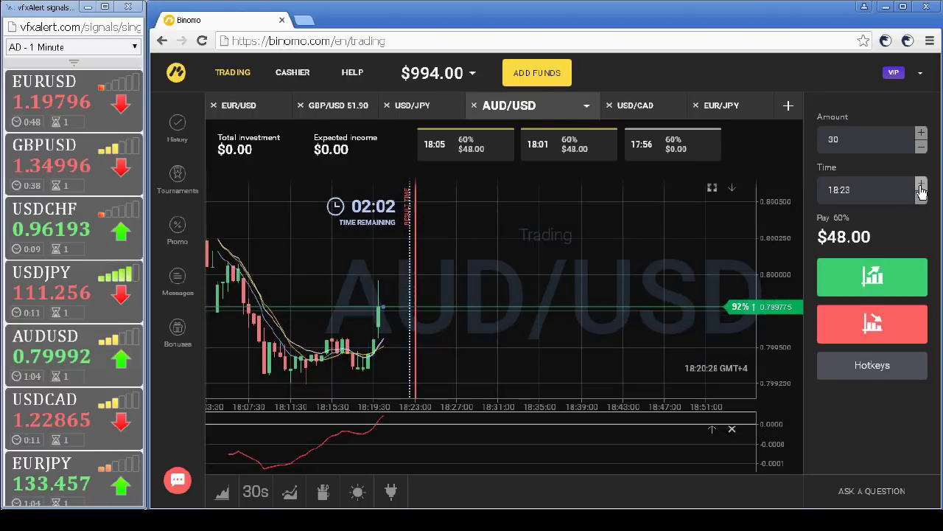
click(920, 188)
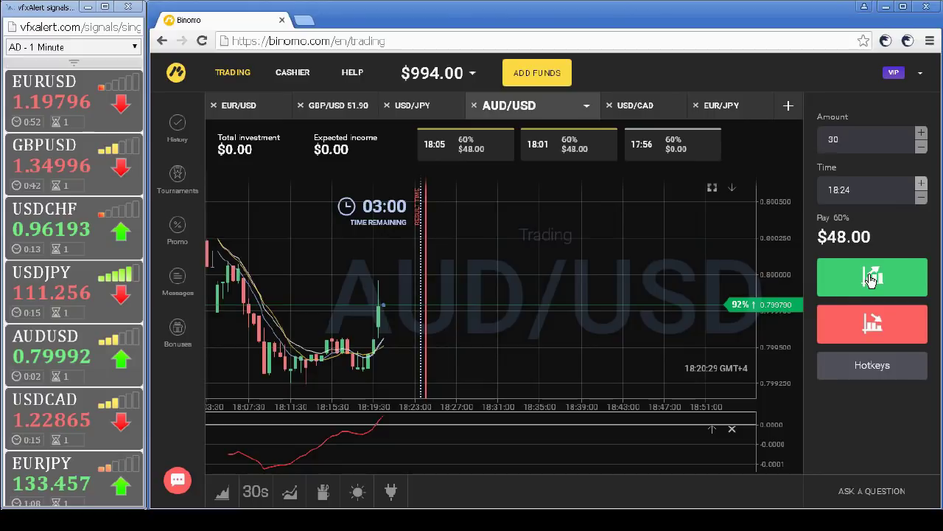
click(823, 272)
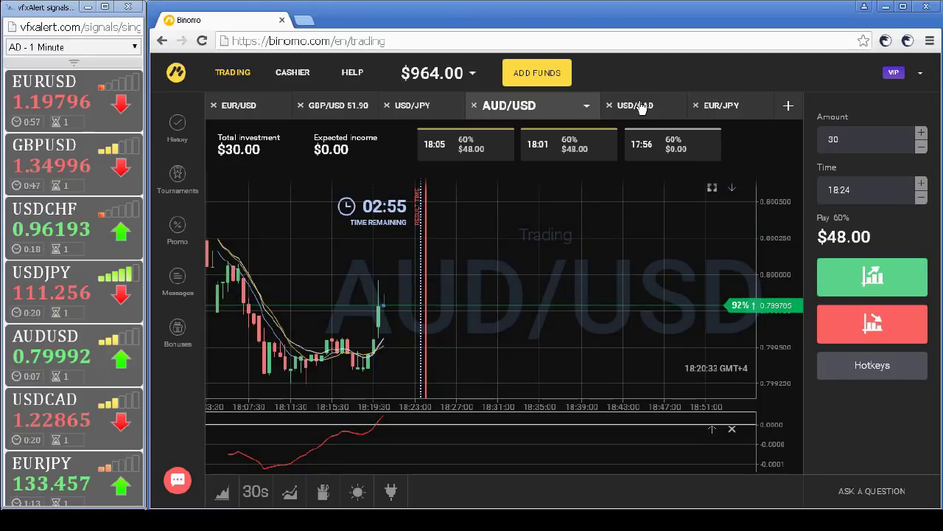
click(641, 106)
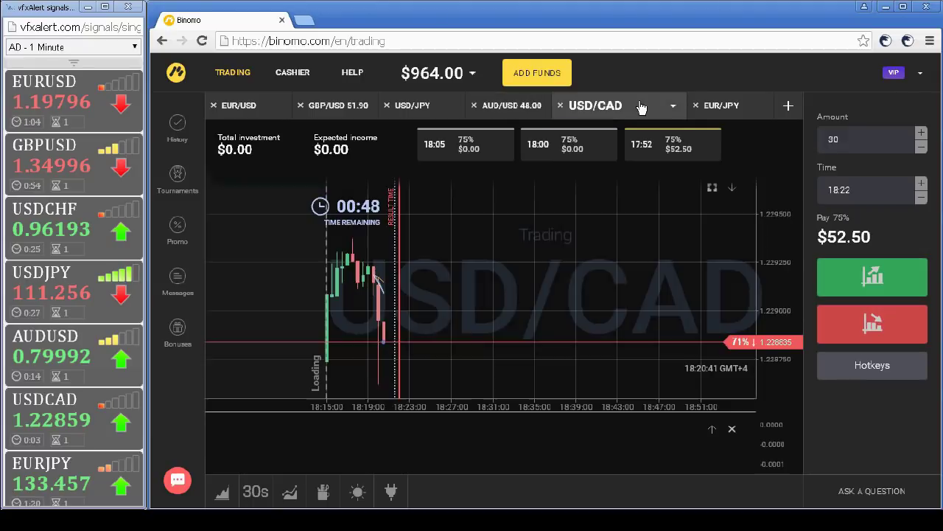
- Place a $30 Down trade on USD/CAD expiring 18:24, then show the USD/JPY chart
click(921, 184)
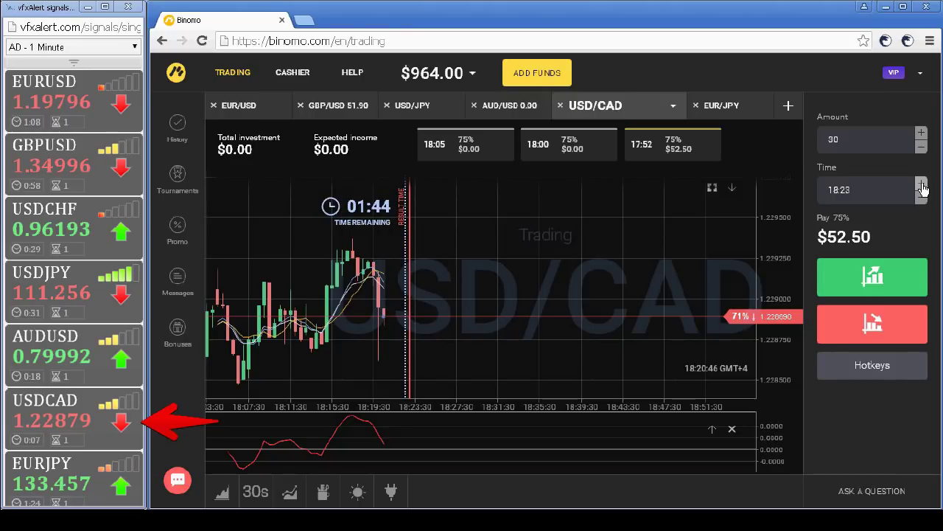
click(922, 184)
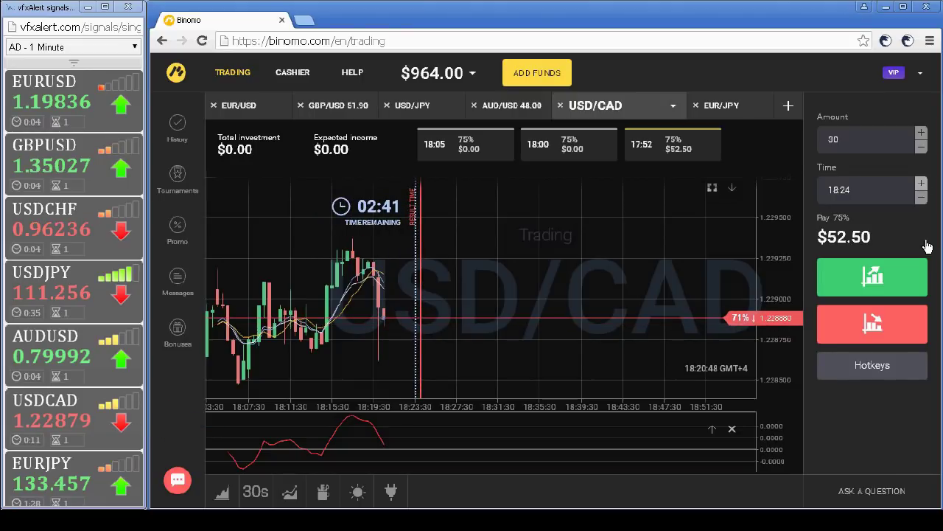
click(866, 326)
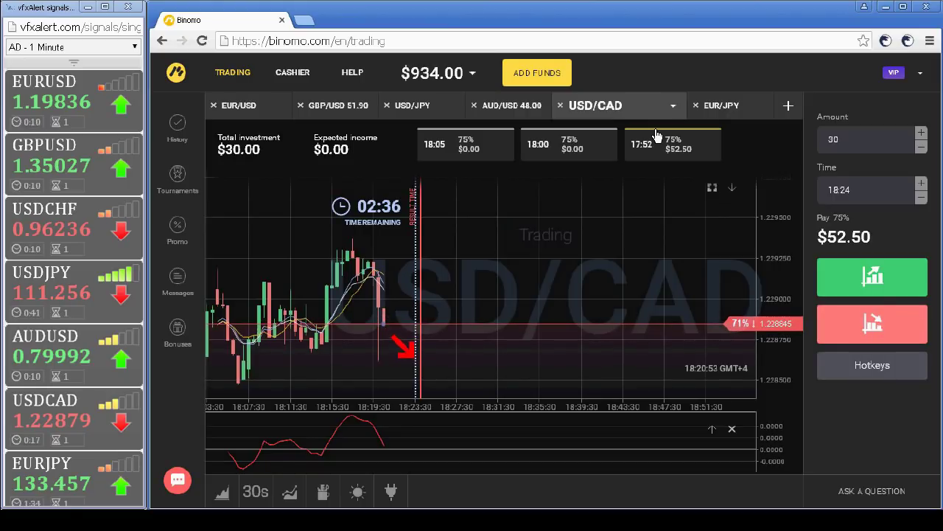
click(432, 116)
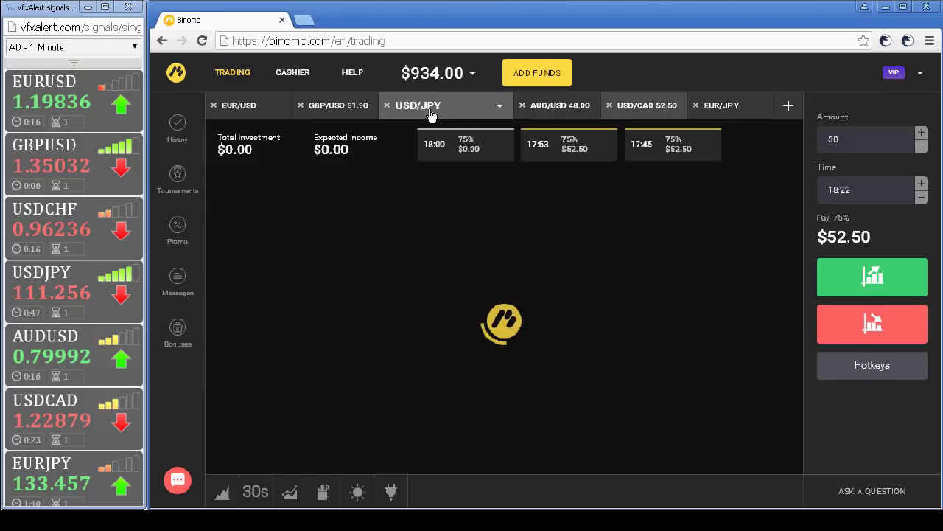
- Glance at the EUR/JPY and USD/JPY charts, ending on EUR/USD with balance $934.00
click(738, 111)
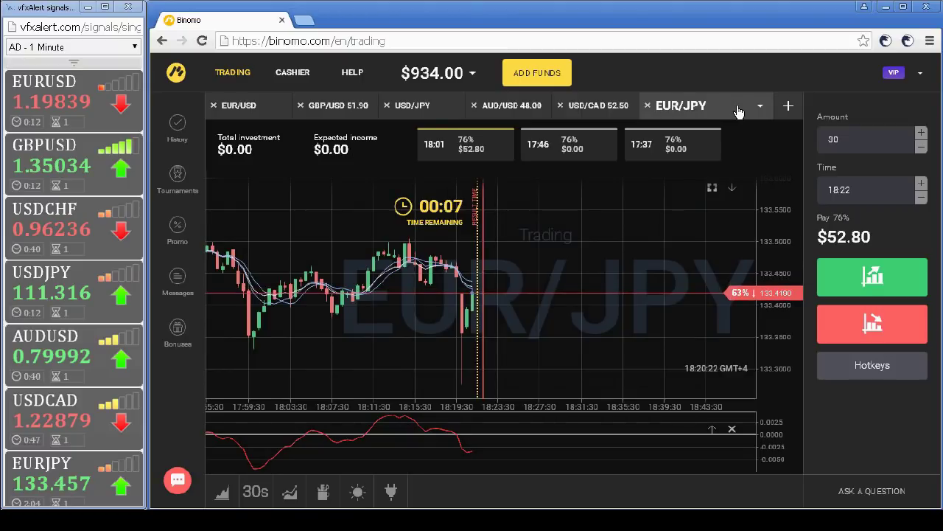
click(428, 108)
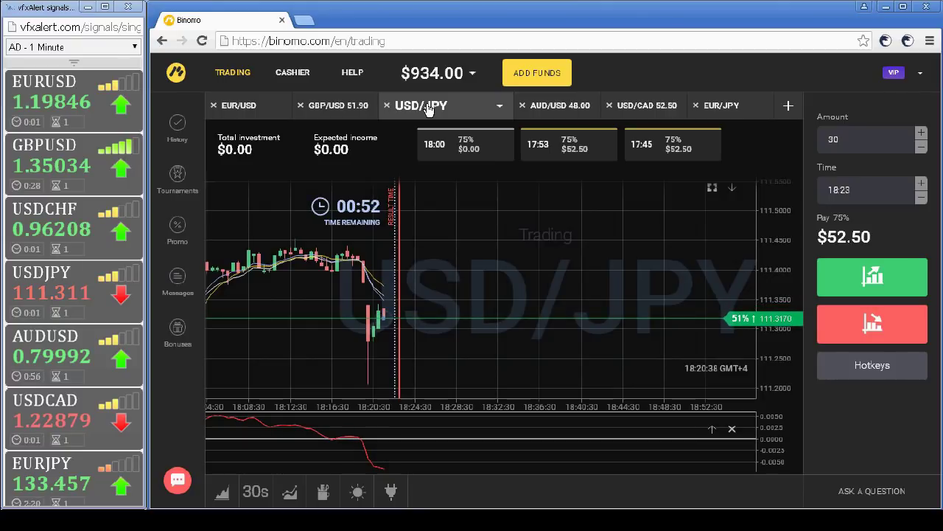
click(253, 115)
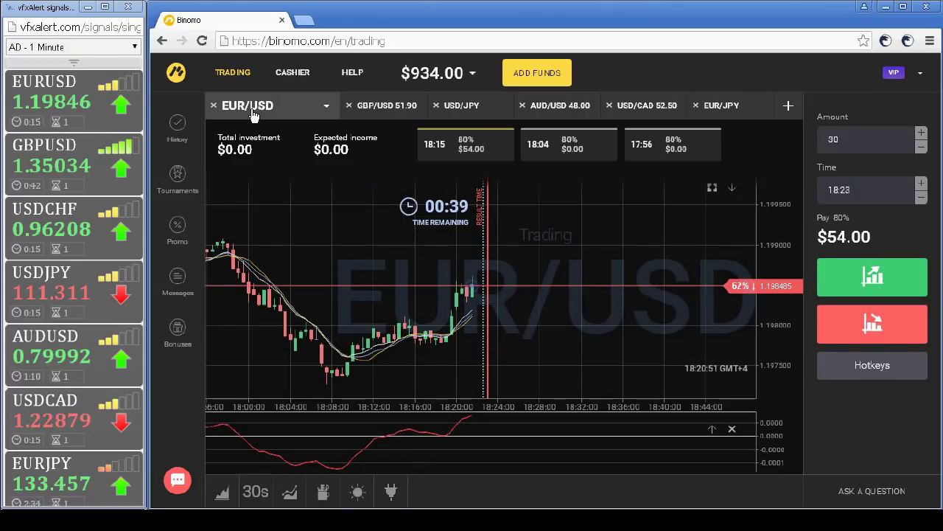
- Browse the EUR/JPY and EUR/USD charts, then return to GBP/USD to follow the running trade
click(734, 109)
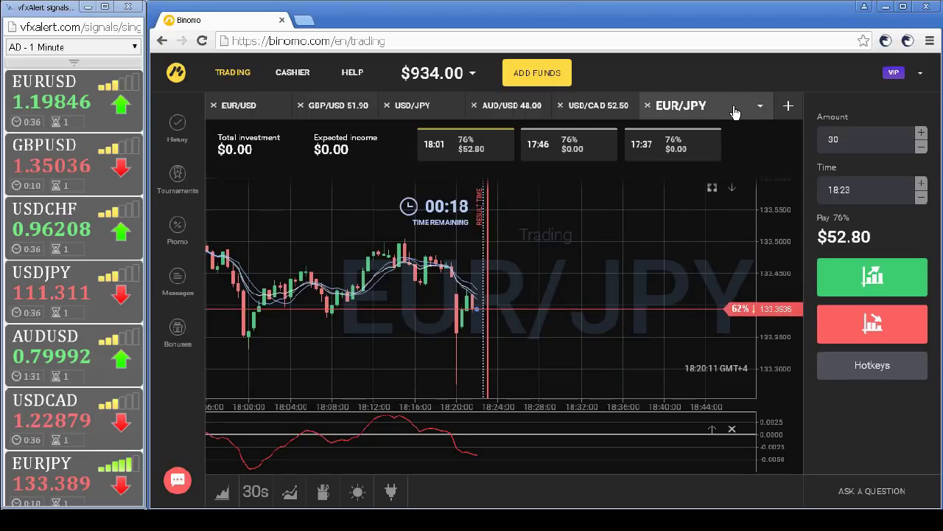
click(225, 109)
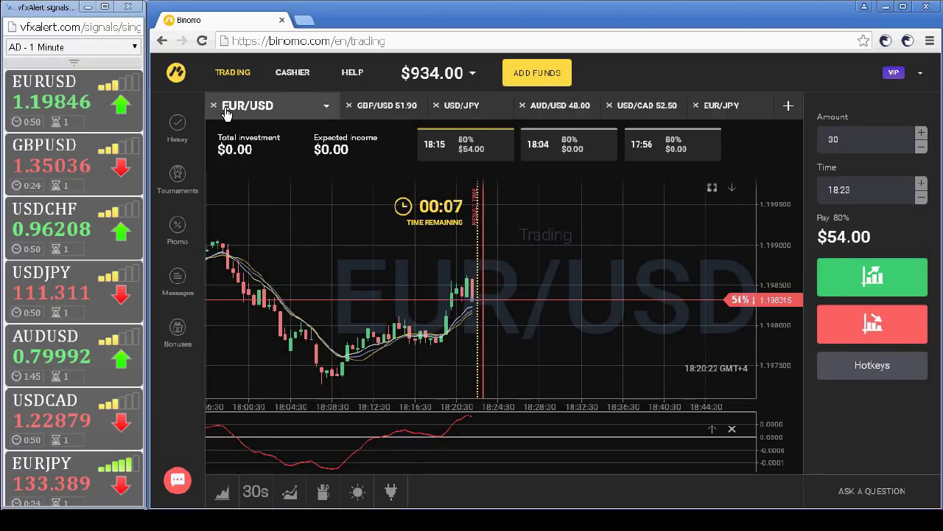
click(471, 110)
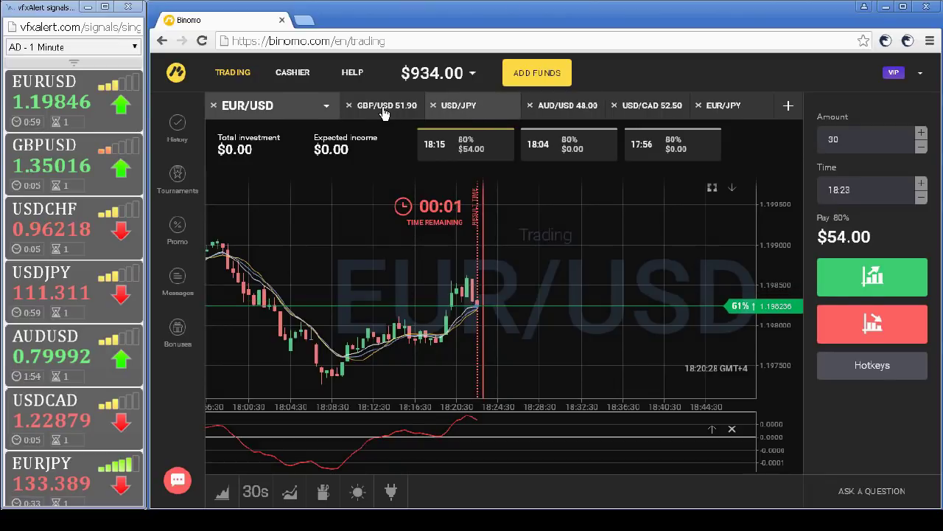
click(384, 110)
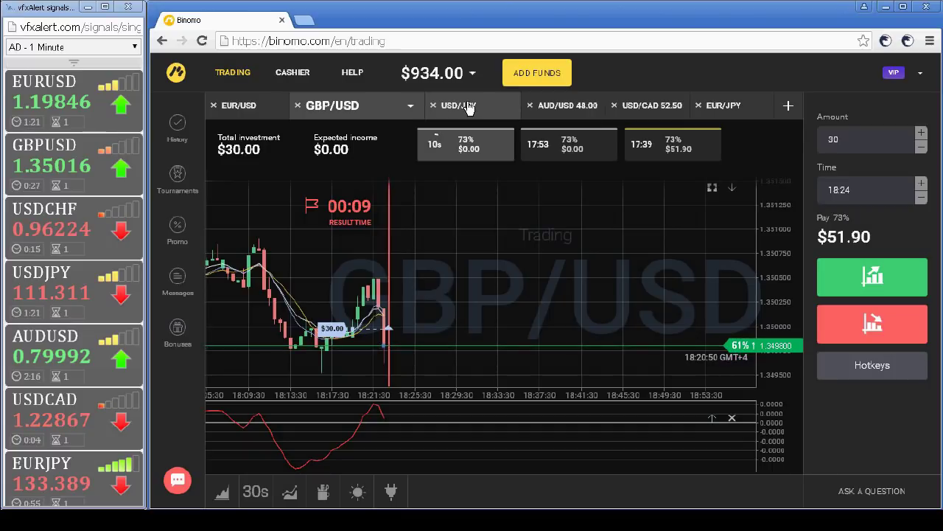
- Dismiss the GBP/USD result notice and place a new $30 Up trade expiring 18:27
click(467, 106)
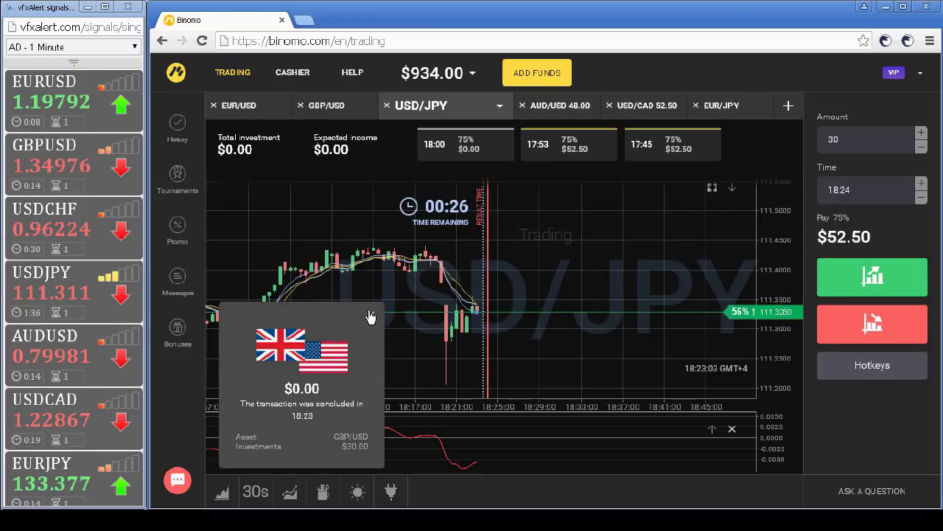
click(372, 316)
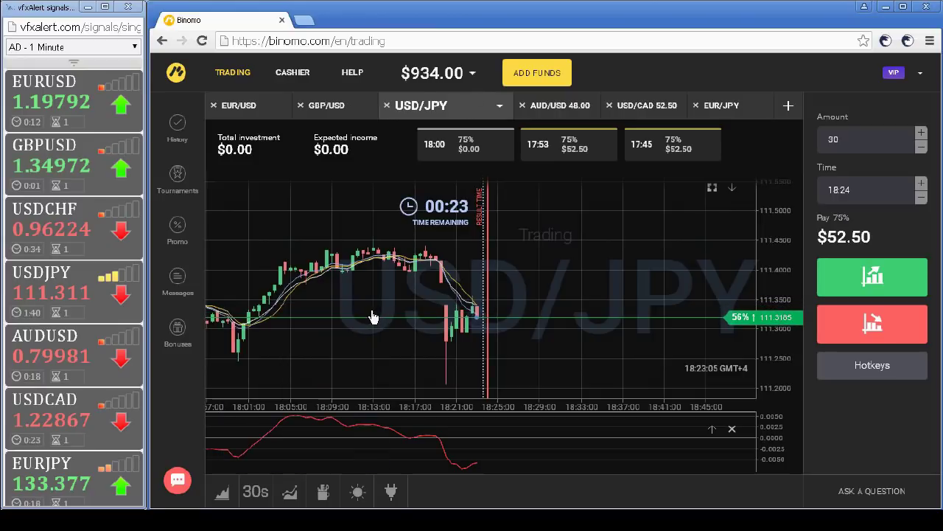
click(329, 111)
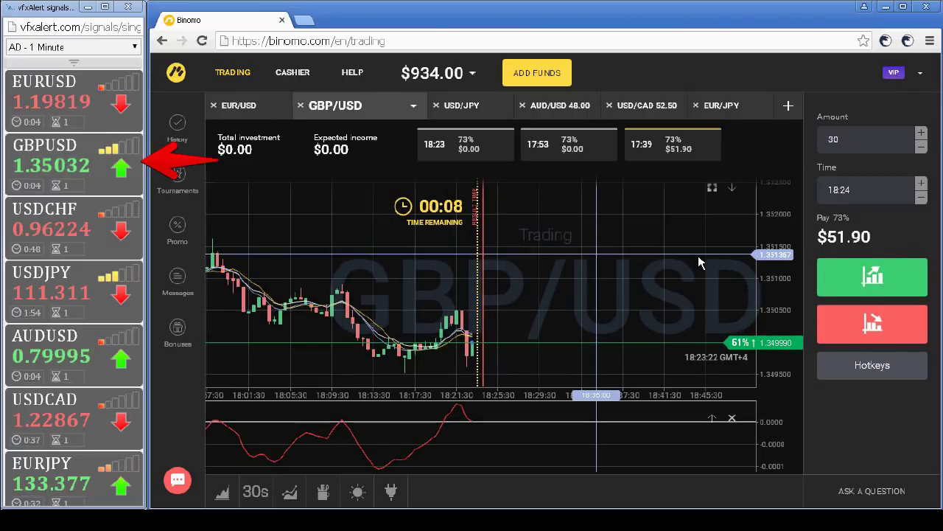
click(921, 189)
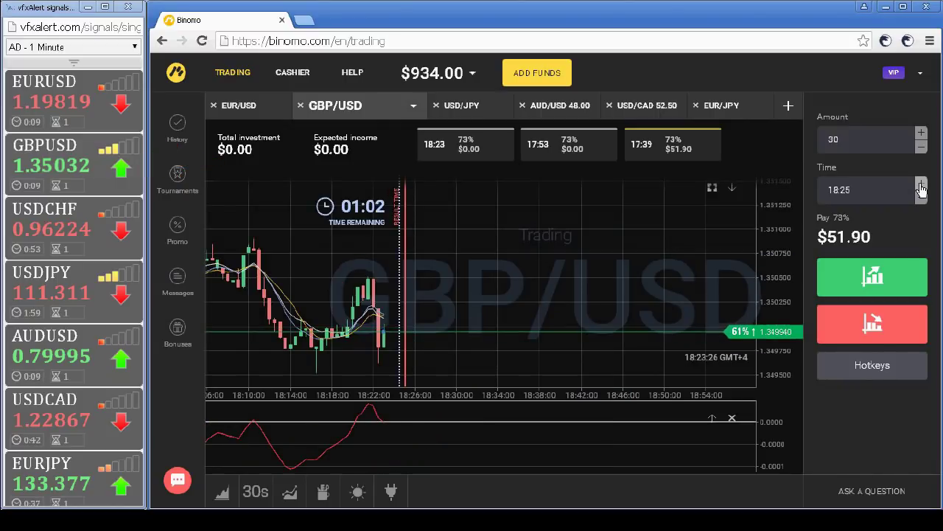
click(920, 189)
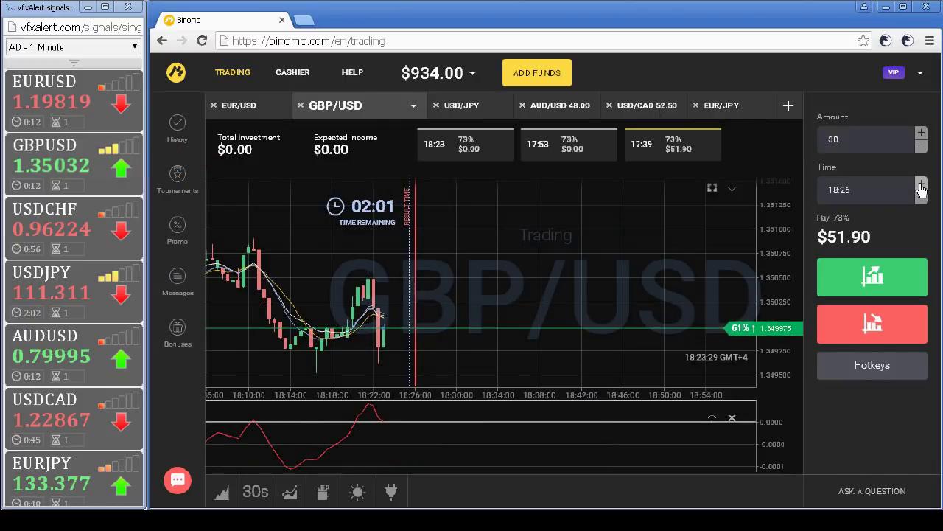
click(921, 189)
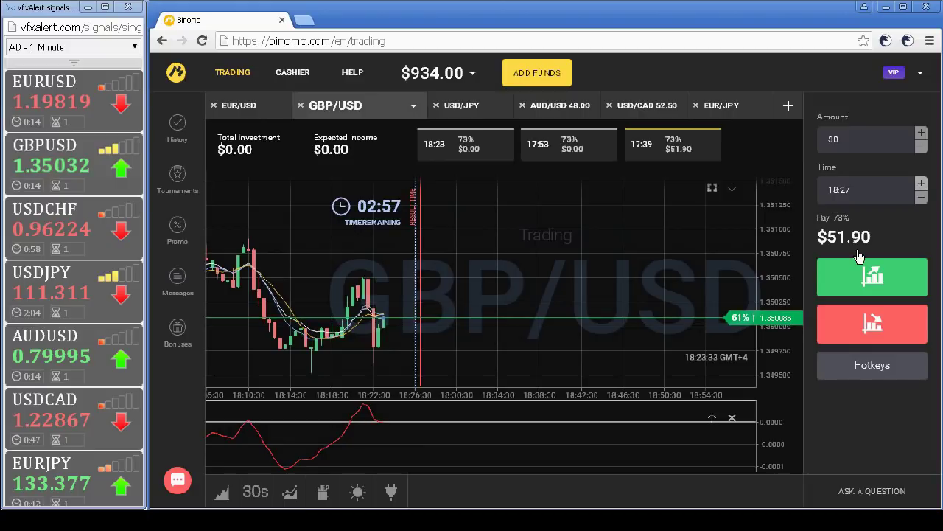
click(869, 276)
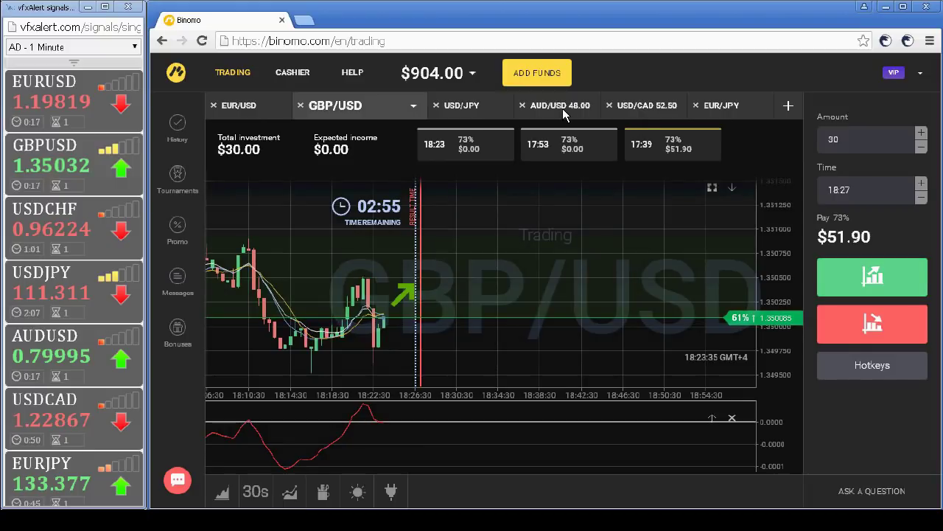
- Look over the USD/JPY and EUR/JPY charts, ending back on GBP/USD
click(461, 105)
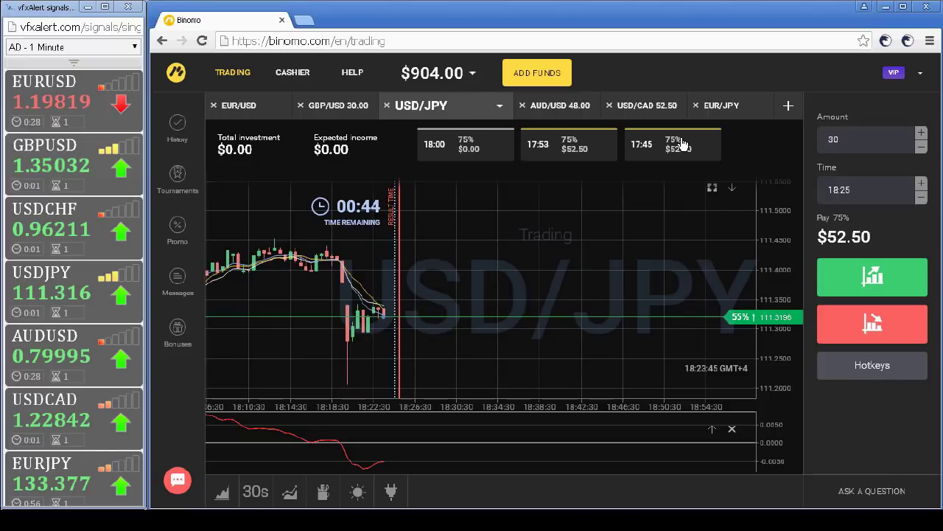
click(738, 113)
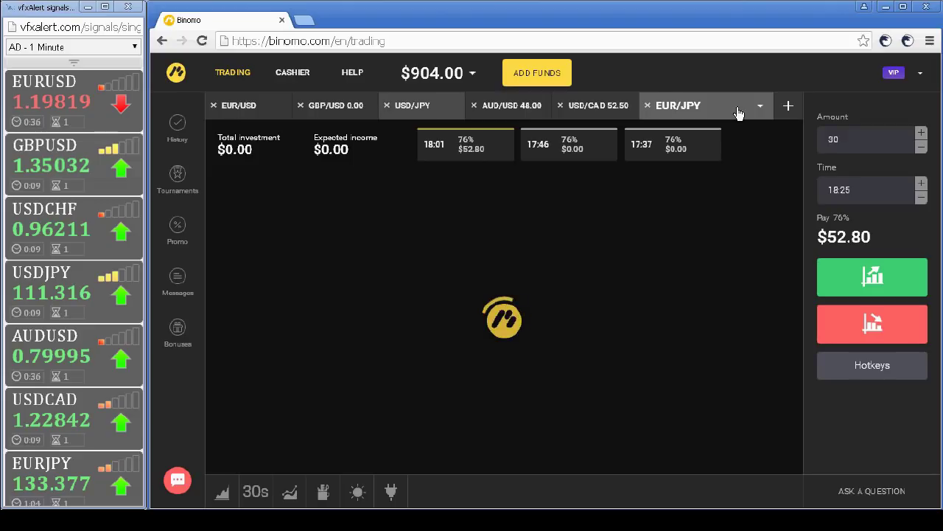
click(342, 109)
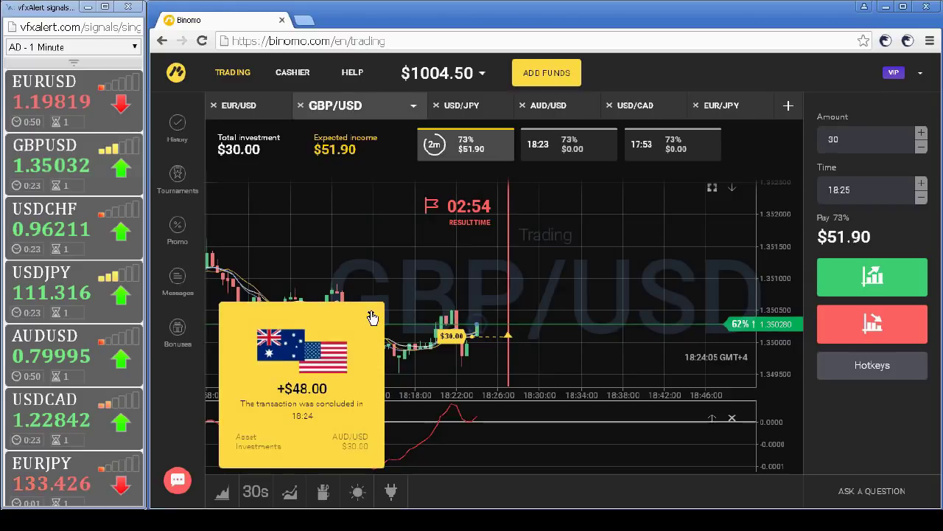
- Close the AUD/USD +$48.00 and USD/CAD +$52.50 win notices, then show USD/JPY
click(372, 317)
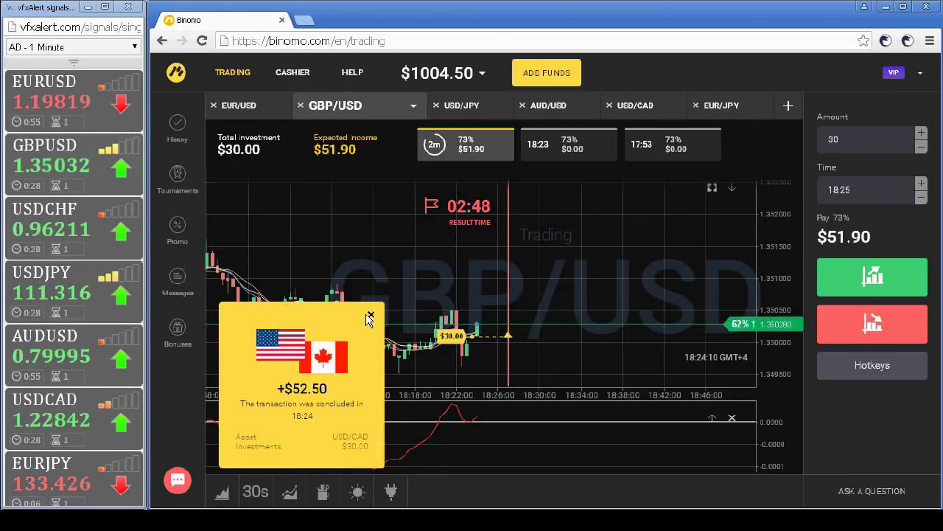
click(372, 317)
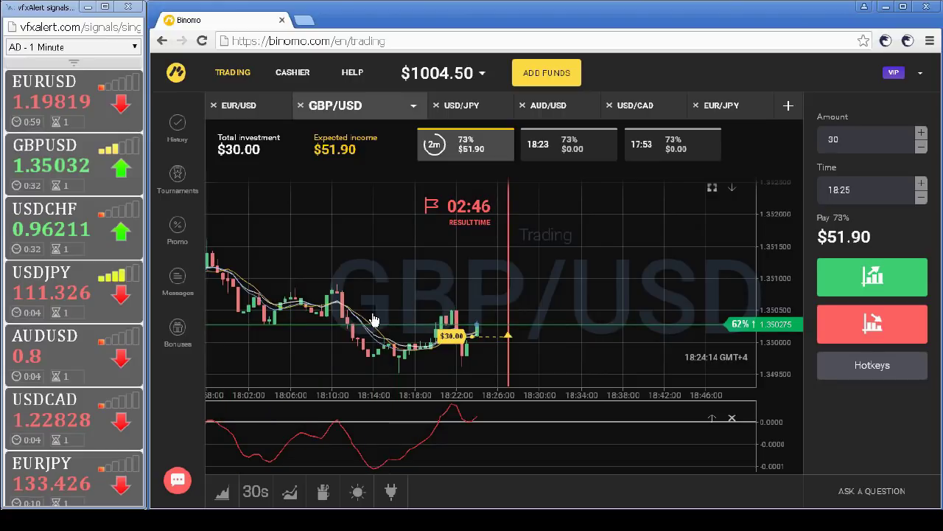
click(472, 107)
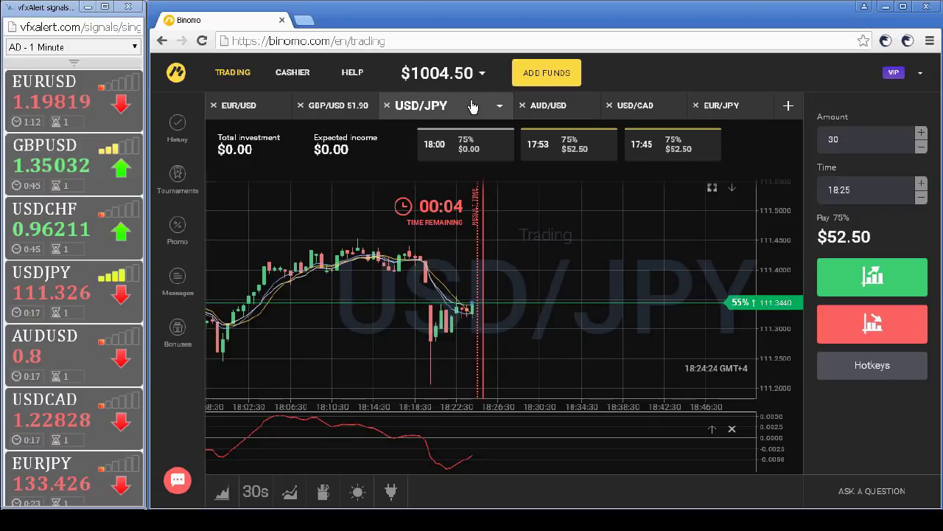
- Cycle through the AUD/USD, USD/CAD, EUR/JPY and EUR/USD charts, ending on AUD/USD
click(554, 110)
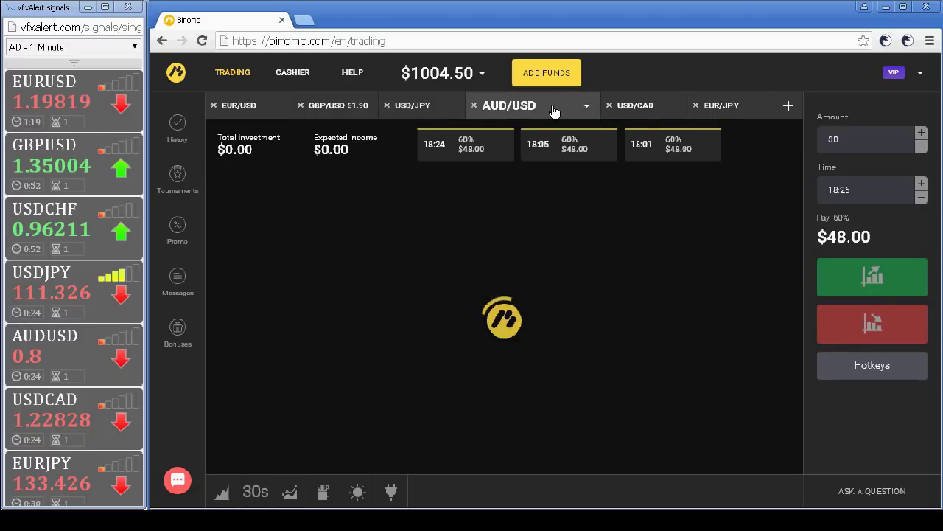
click(641, 108)
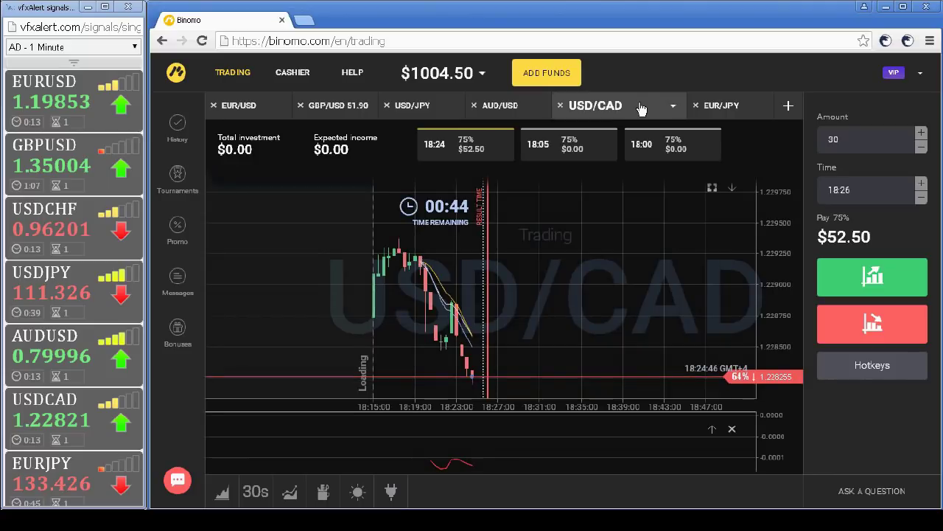
click(720, 109)
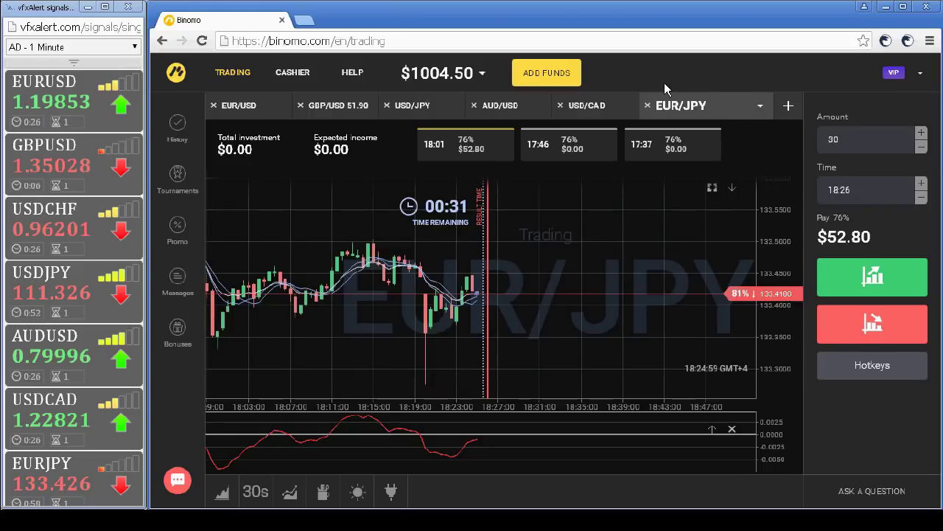
click(240, 110)
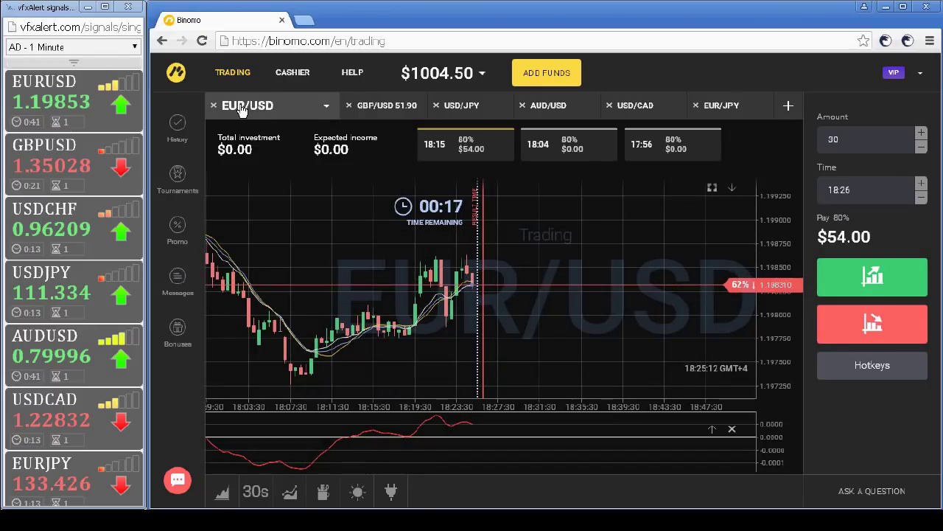
click(564, 110)
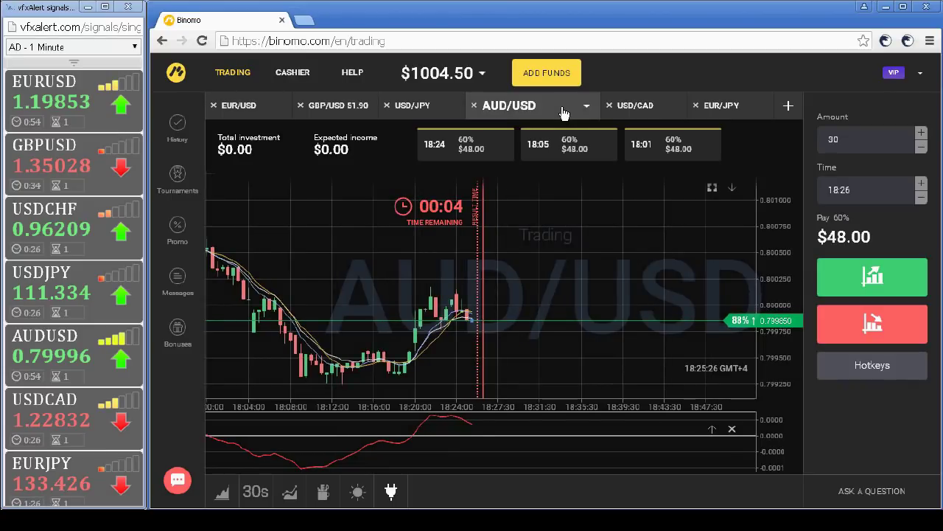
- Check the USD/CAD, GBP/USD and EUR/JPY charts, then settle back on USD/CAD
click(650, 107)
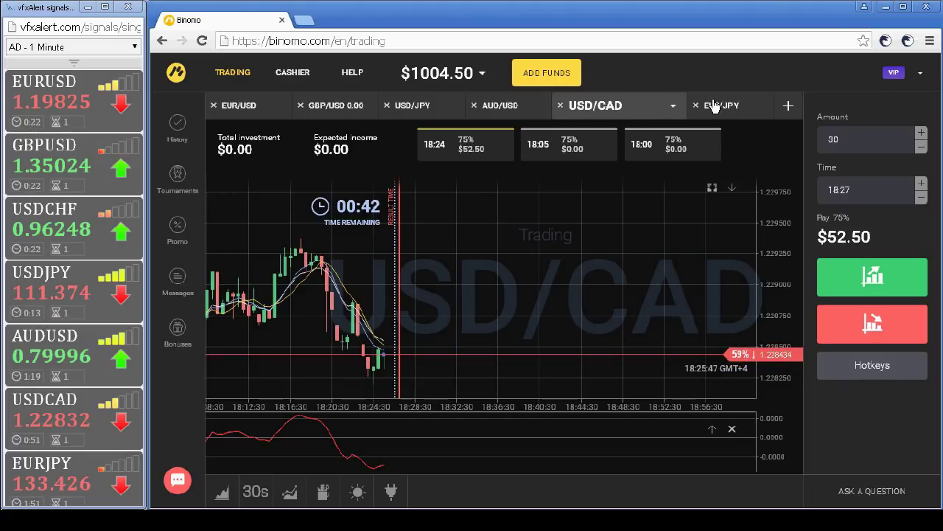
click(347, 110)
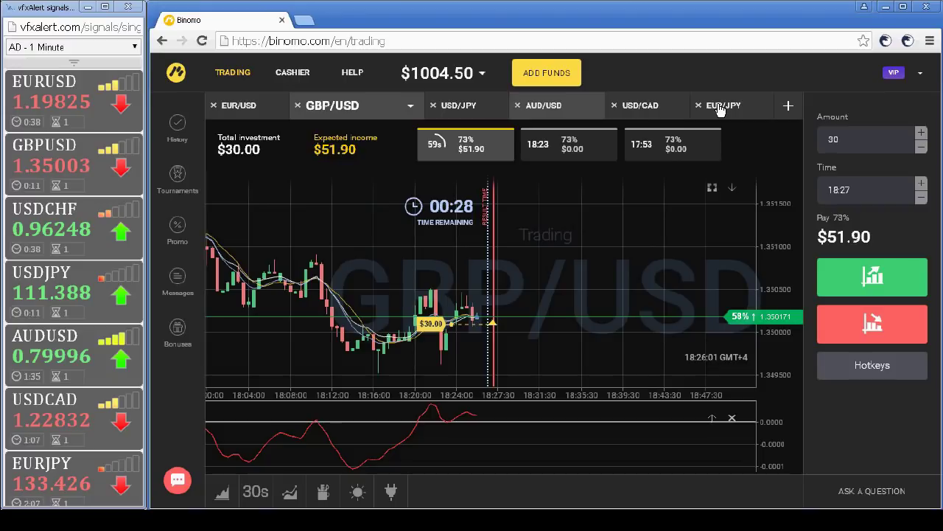
click(720, 109)
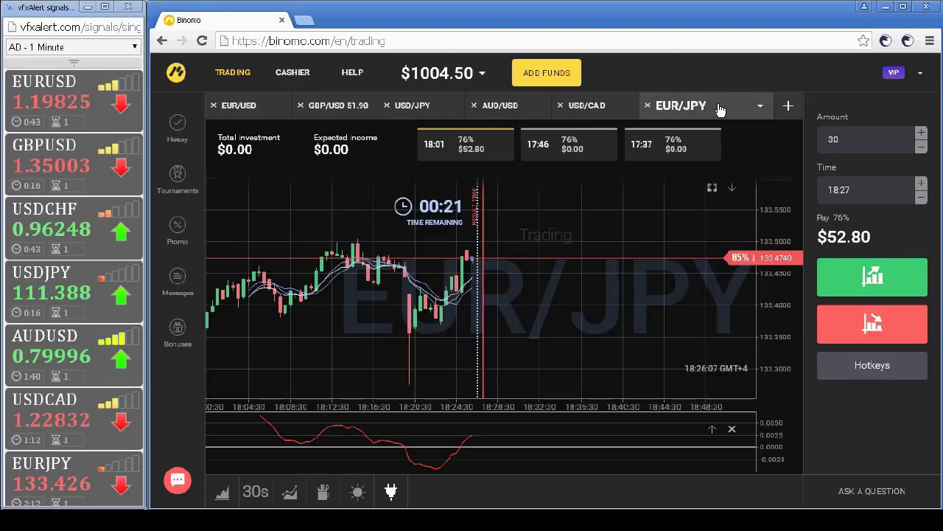
click(588, 109)
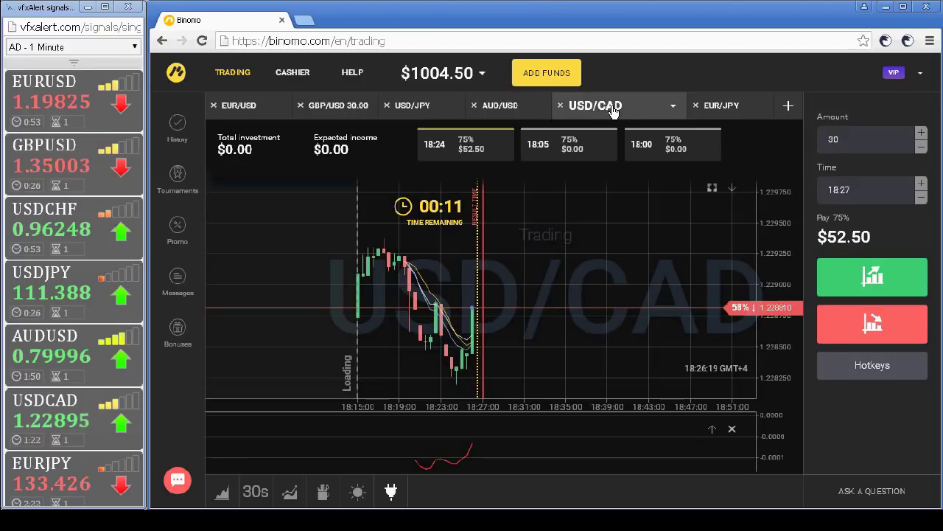
- Open a $30 Up trade on USD/CAD expiring 18:29, then show GBP/USD as it wins +$51.90
click(920, 183)
click(920, 182)
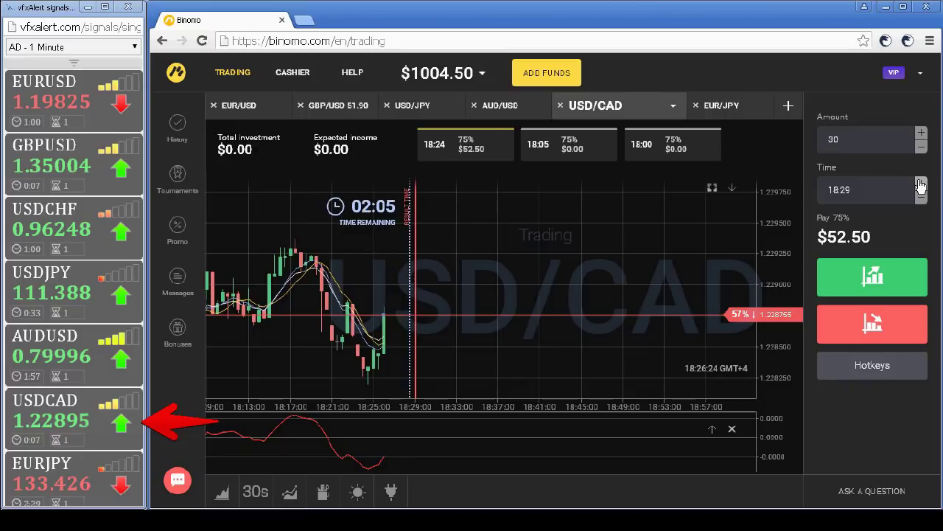
click(867, 282)
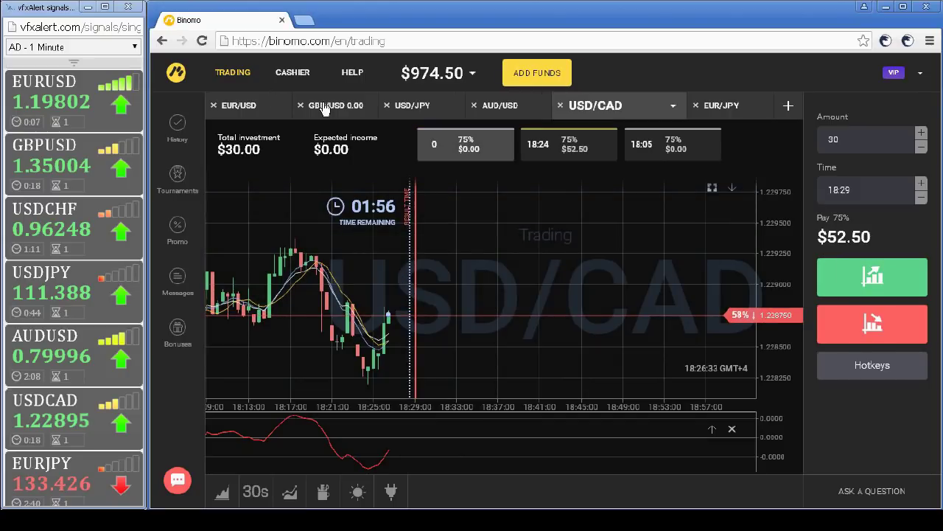
click(325, 110)
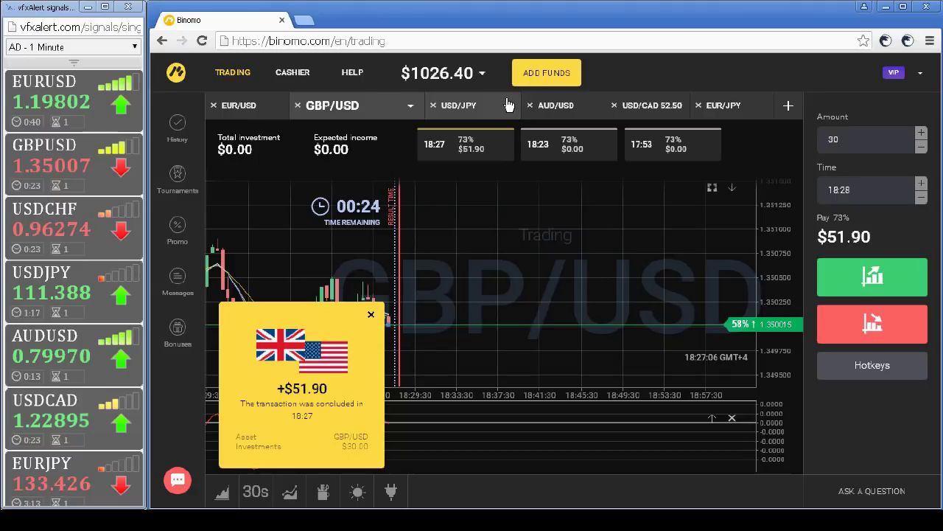
- Close the GBP/USD +$51.90 win notice and go via USD/JPY to the AUD/USD chart
click(371, 317)
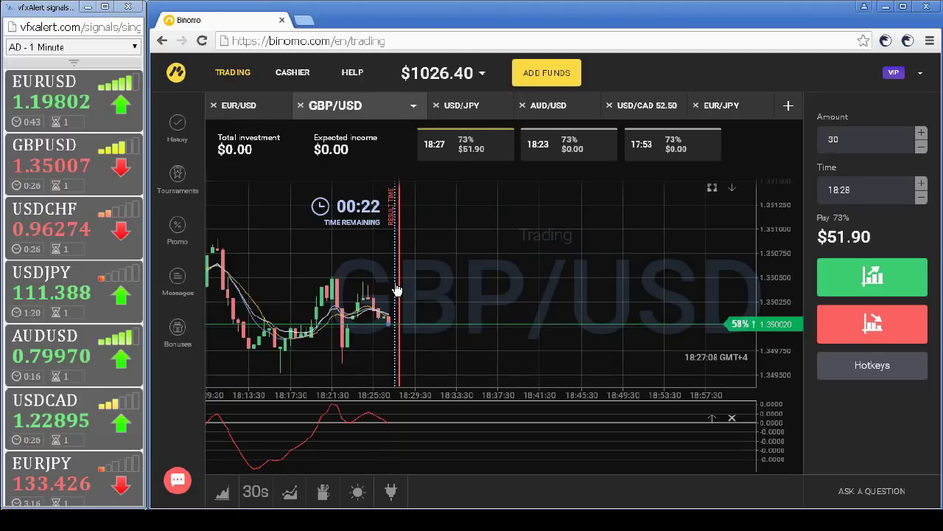
click(461, 107)
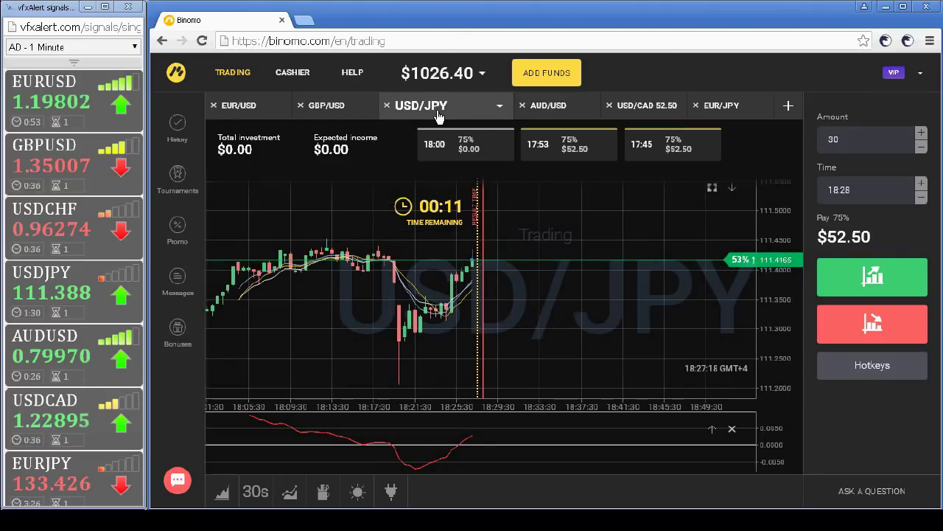
click(556, 108)
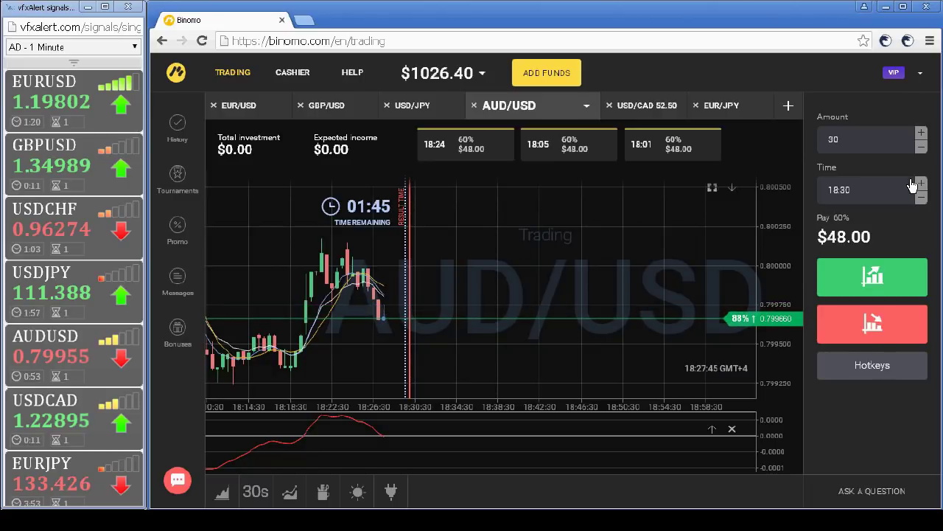
- Keep 18:30 expiry and place a $30 Down trade on AUD/USD, balance dropping to $996.40
click(912, 187)
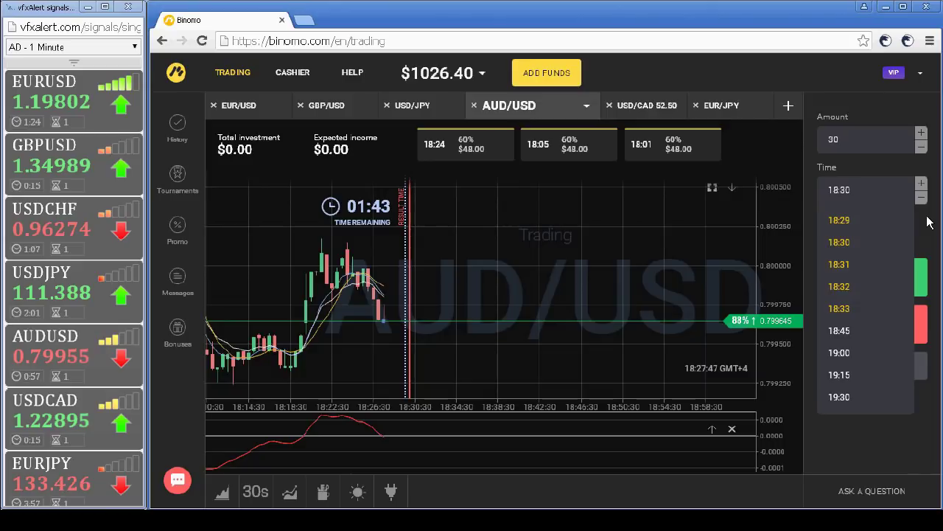
click(848, 197)
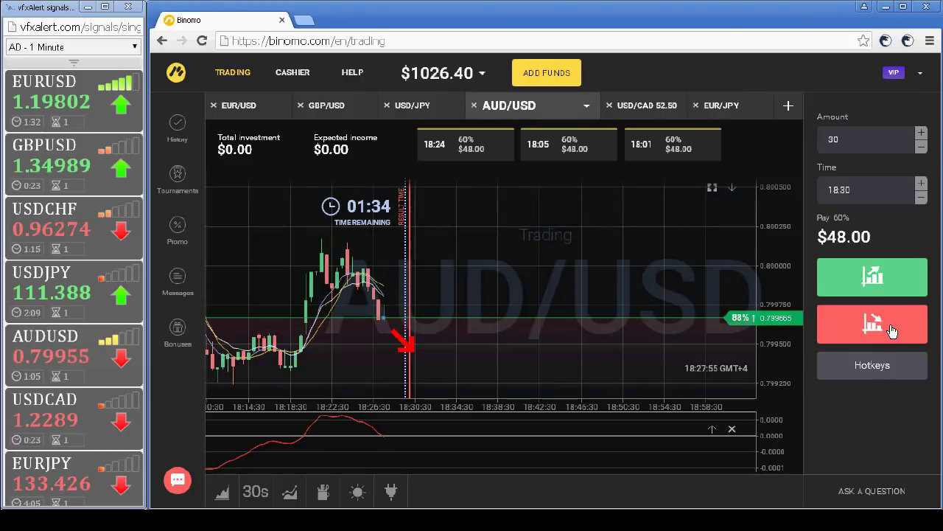
click(891, 331)
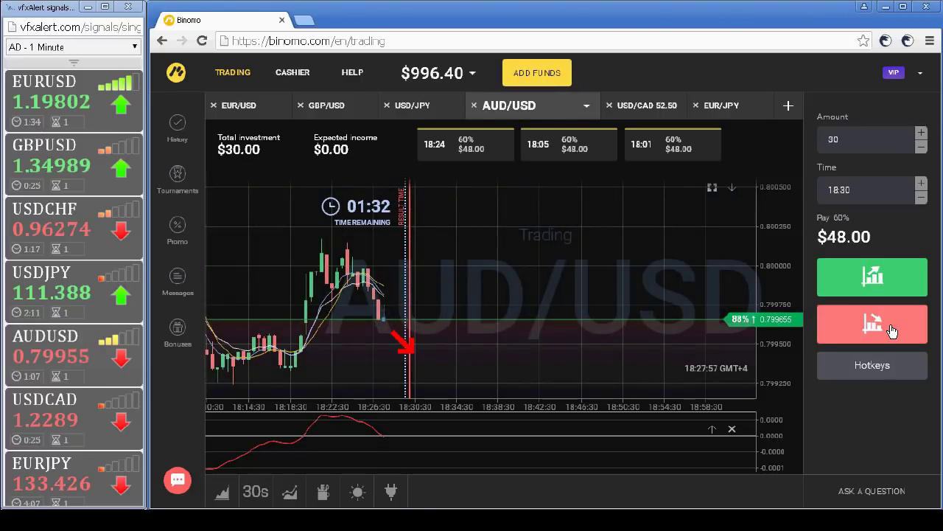
click(422, 110)
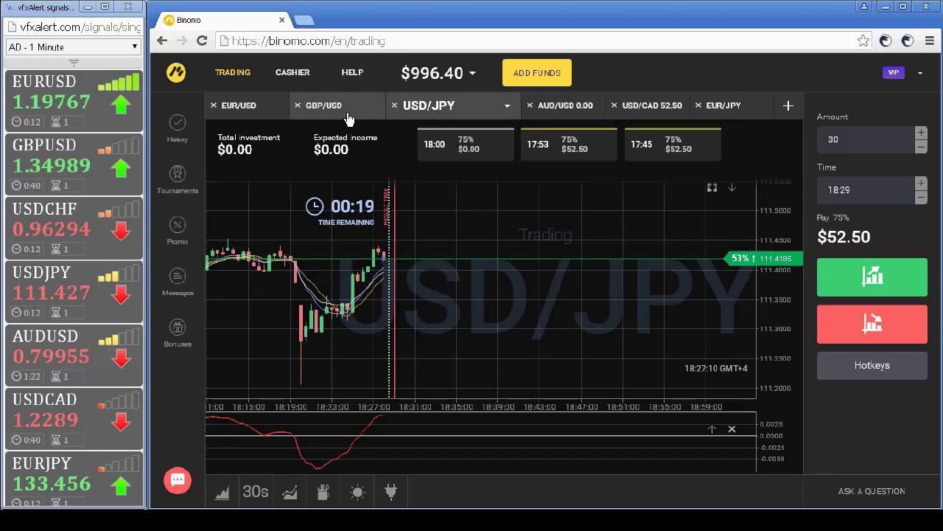
- Look at the open AUD/USD trade, then bring up EUR/USD with its 80% $54.00 payout
click(569, 111)
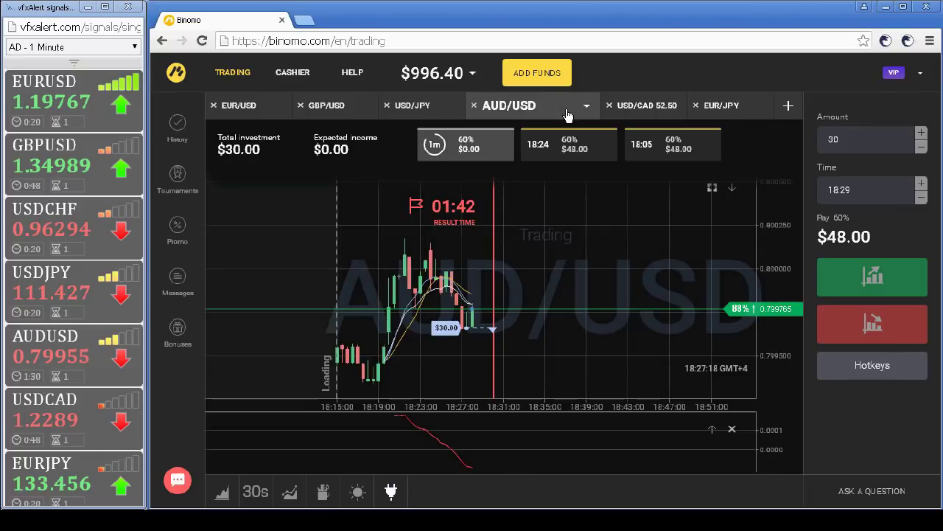
click(253, 110)
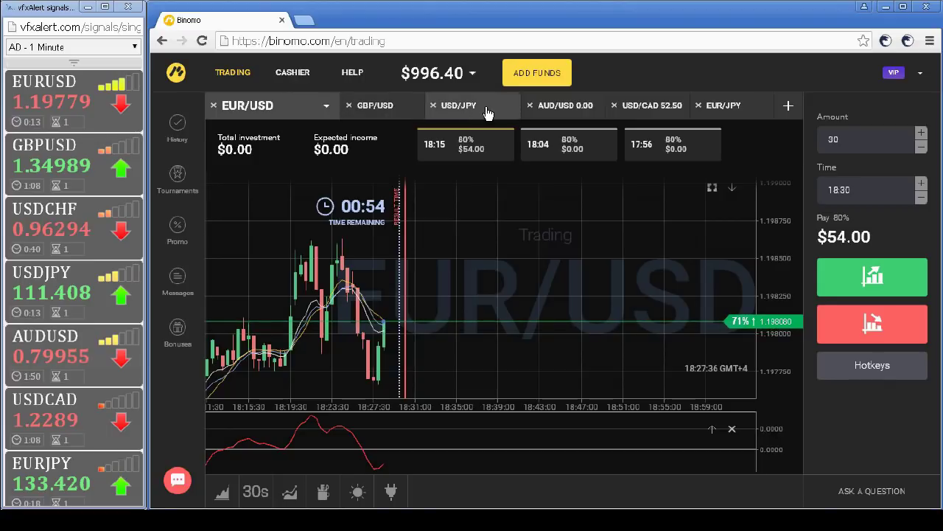
- Advance the EUR/USD trade expiry from 18:30 to 18:31
click(921, 185)
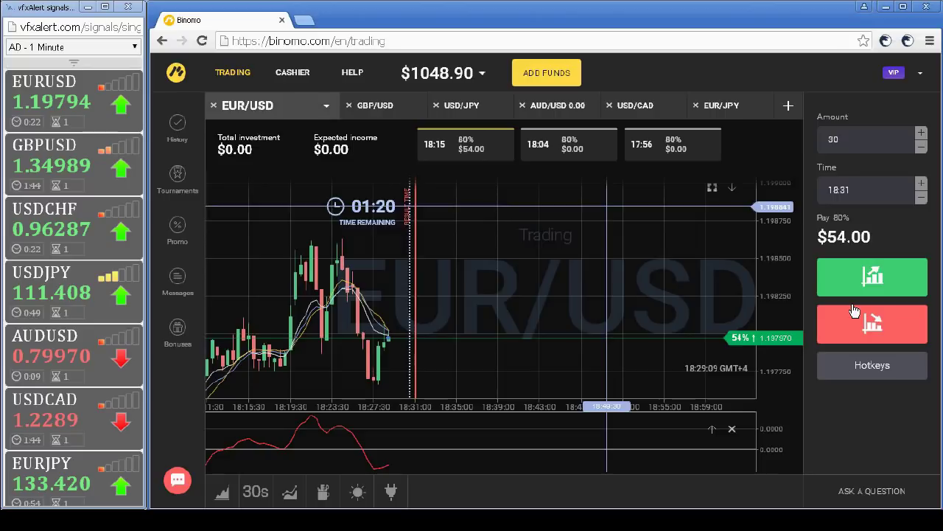
click(874, 279)
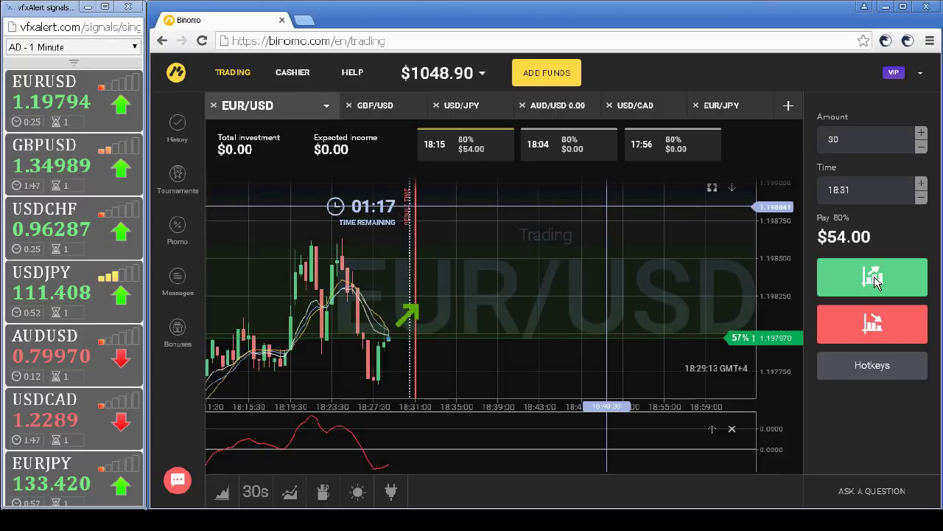
- Cycle through AUD/USD, EUR/USD, GBP/USD and EUR/JPY, ending on EUR/USD at 80% payout
click(558, 108)
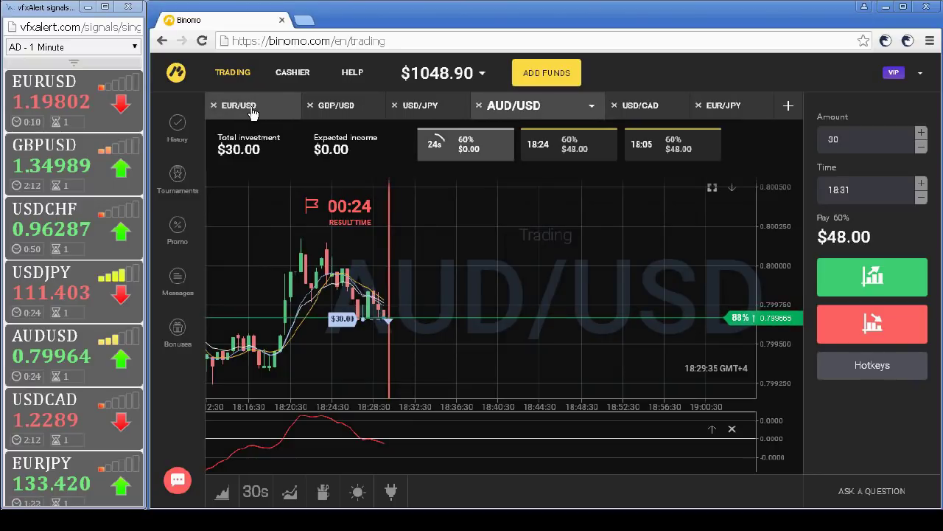
click(252, 112)
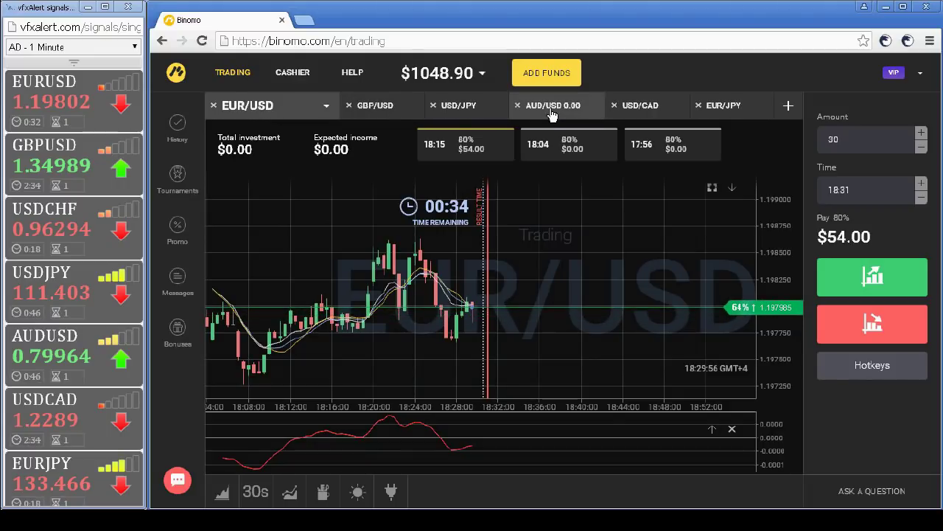
click(385, 111)
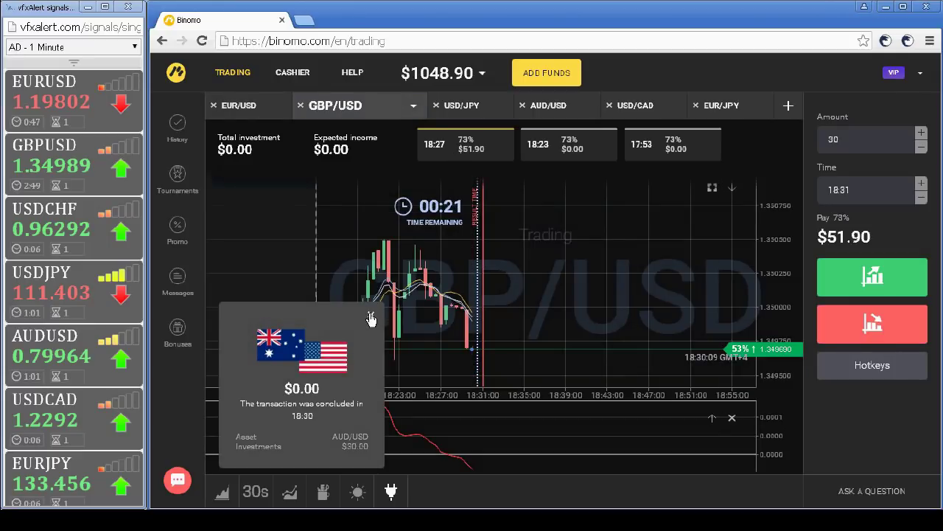
click(730, 112)
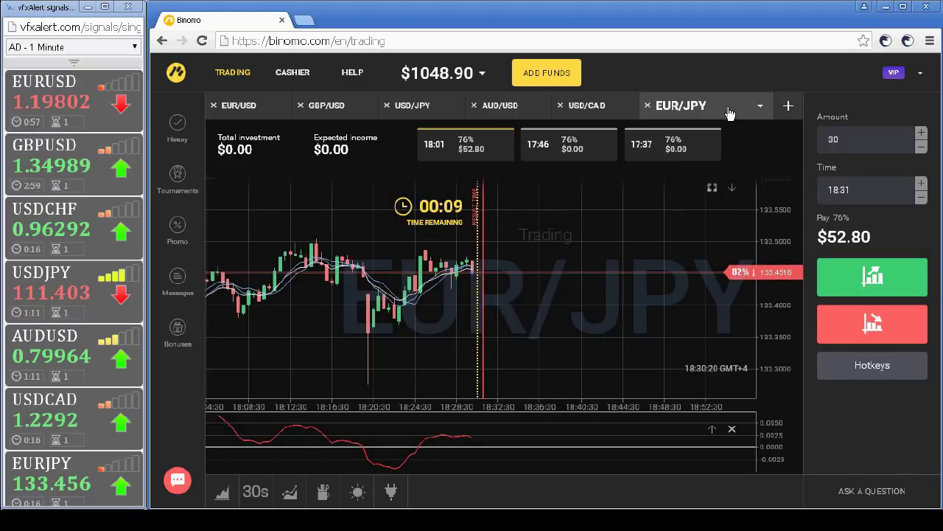
click(241, 111)
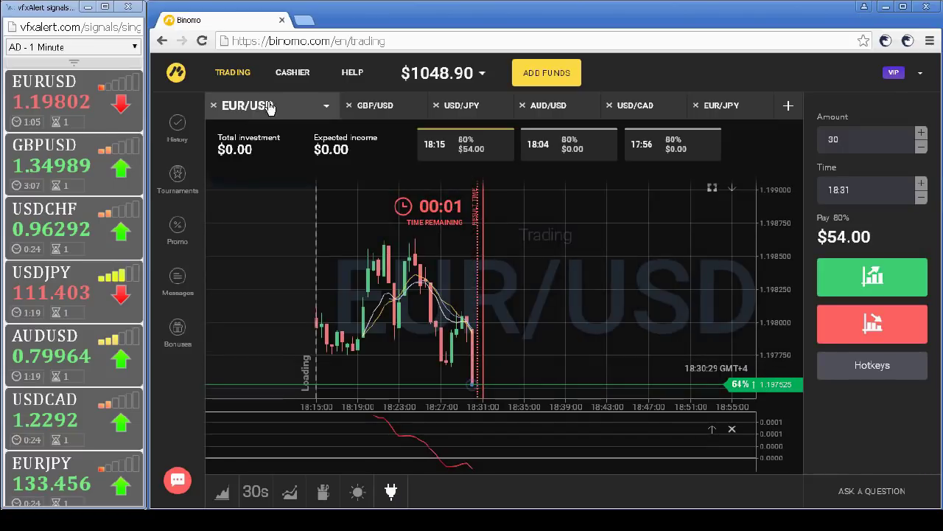
- Push expiry to 18:34 and buy a $30 Up on EUR/USD expecting $54.00
double_click(922, 183)
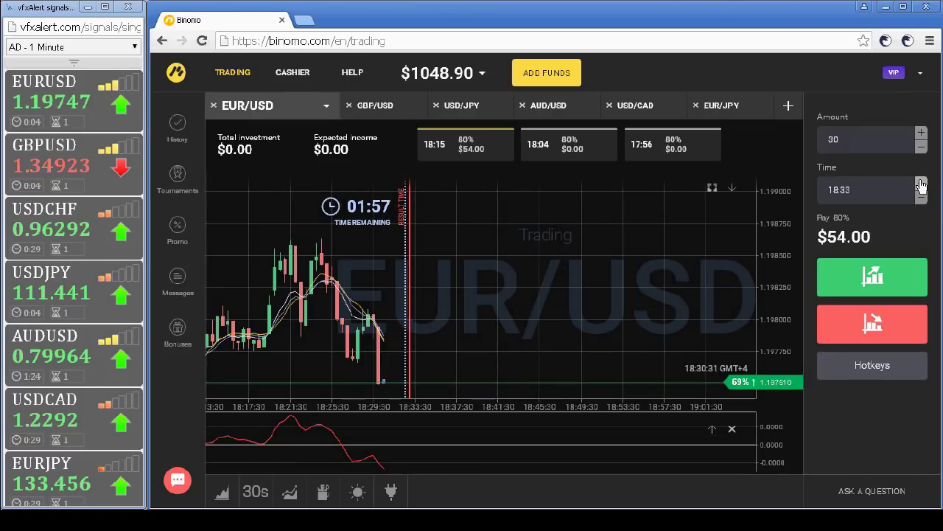
click(871, 278)
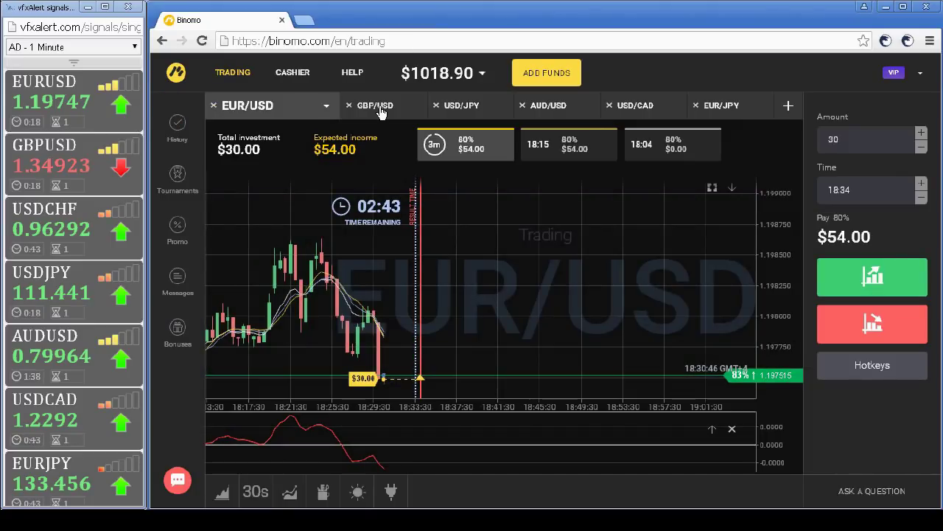
- Browse GBP/USD, USD/JPY, AUD/USD, USD/CAD and EUR/JPY, returning to GBP/USD at 73% payout
click(381, 111)
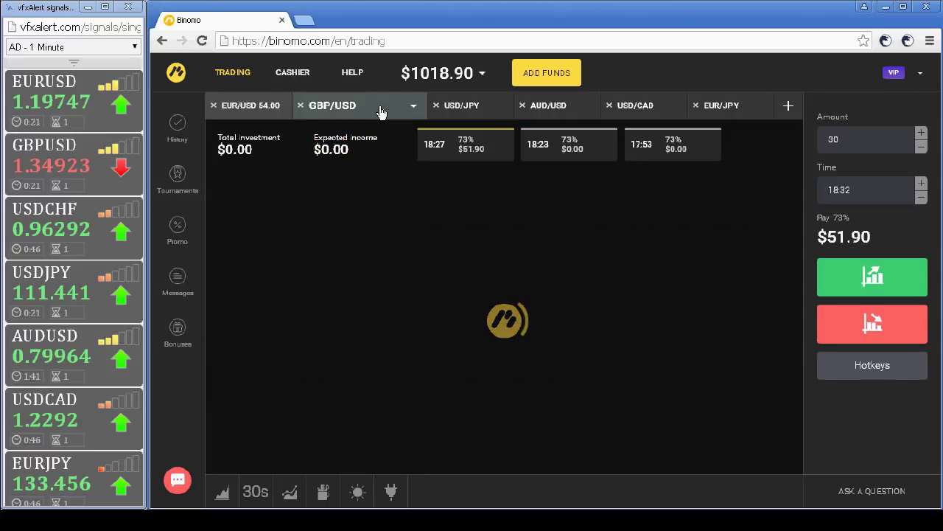
click(477, 111)
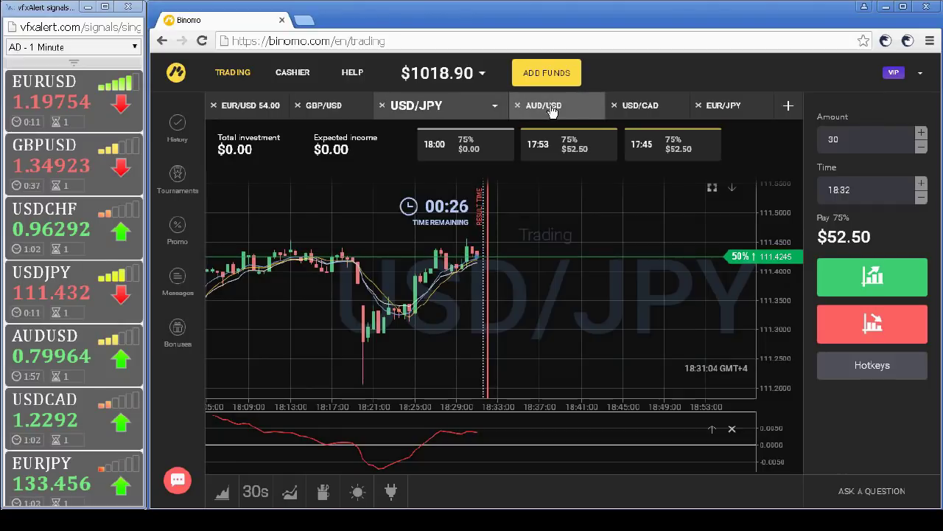
click(551, 109)
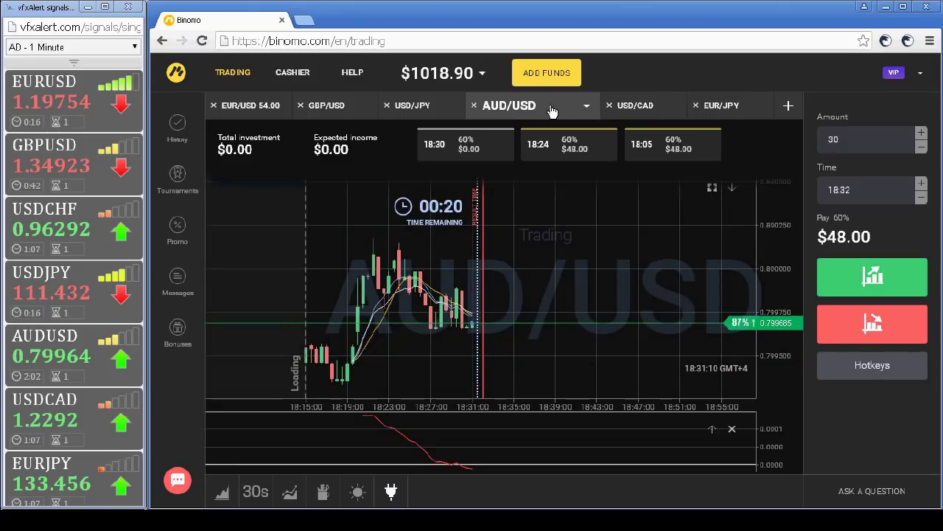
click(635, 109)
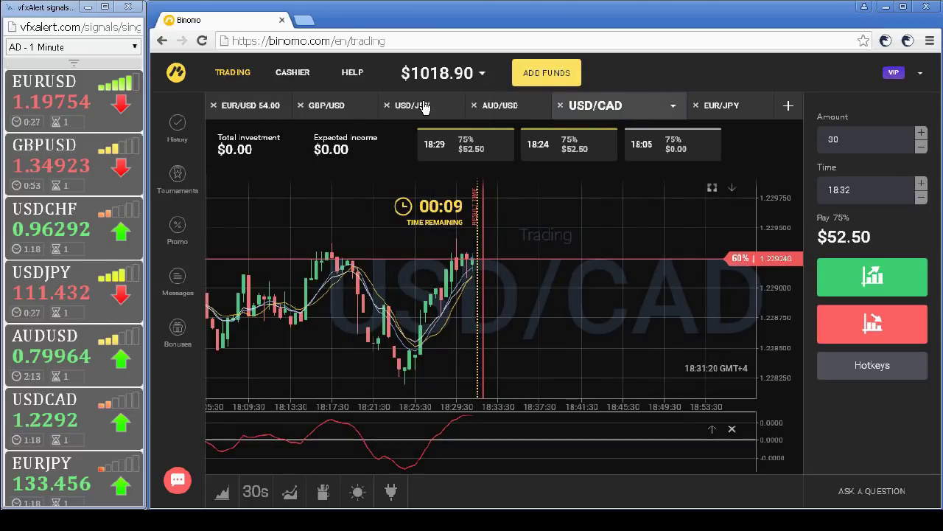
click(711, 106)
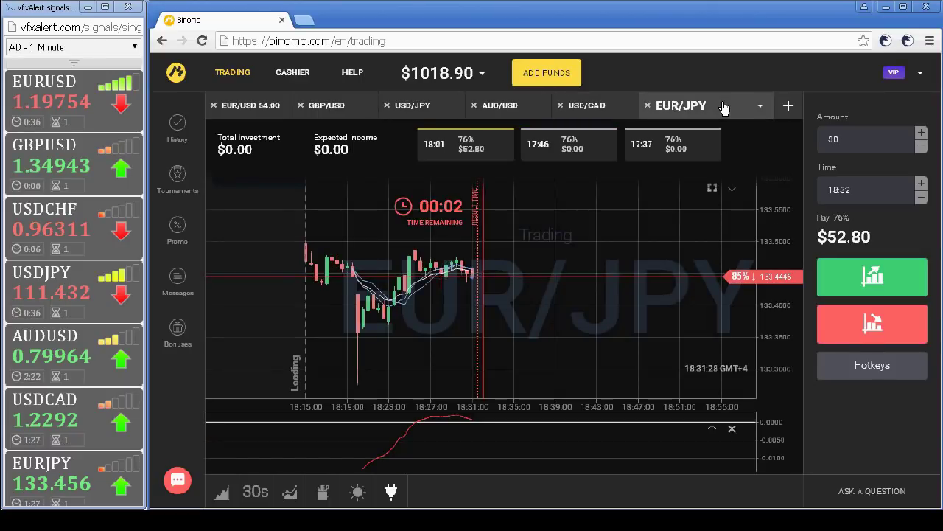
click(342, 111)
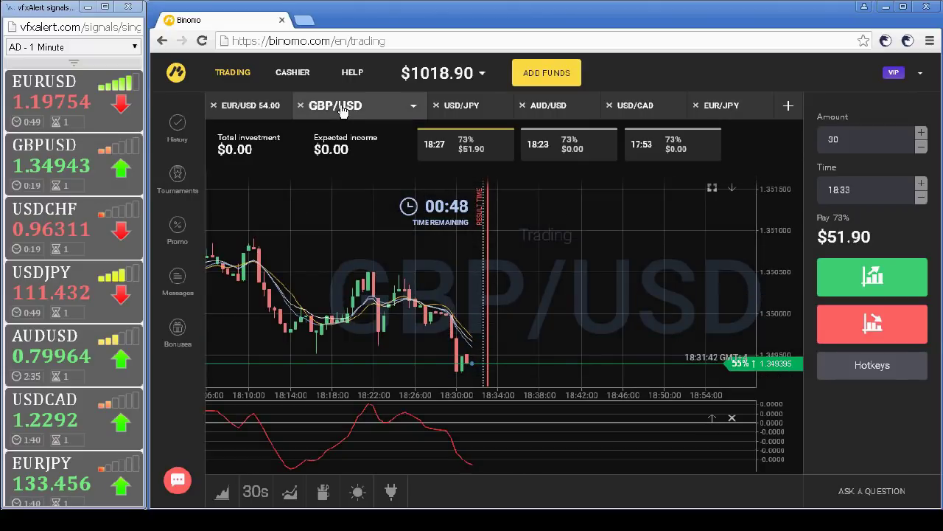
- Check USD/JPY, the running EUR/USD trade and EUR/JPY, ending on USD/CAD at 75% payout
click(457, 107)
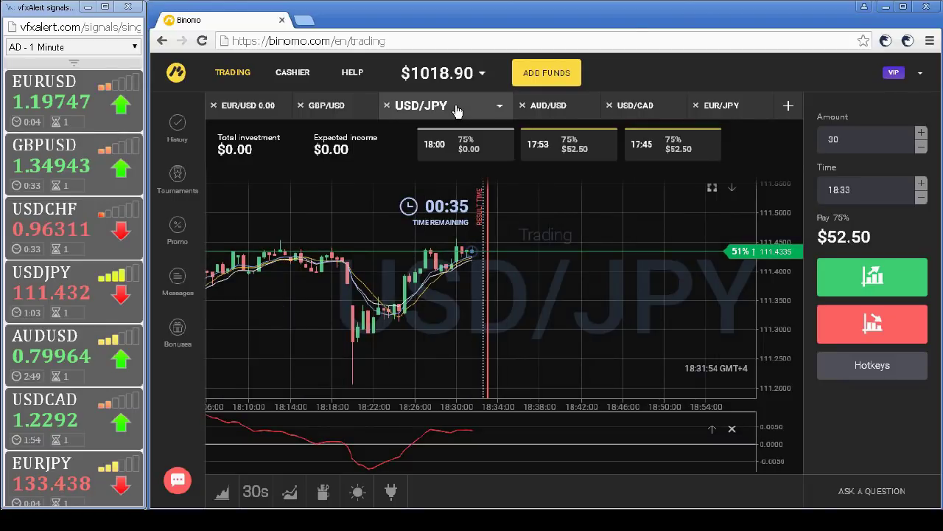
click(269, 111)
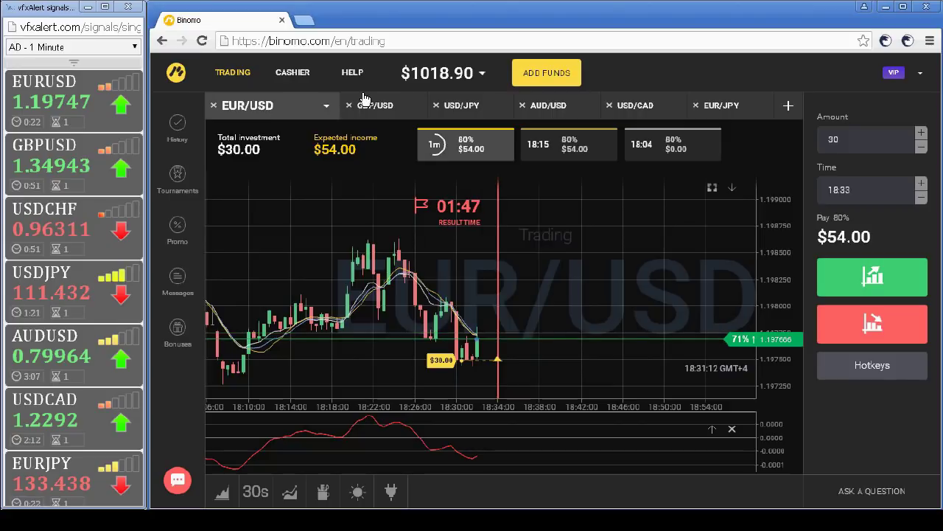
click(718, 110)
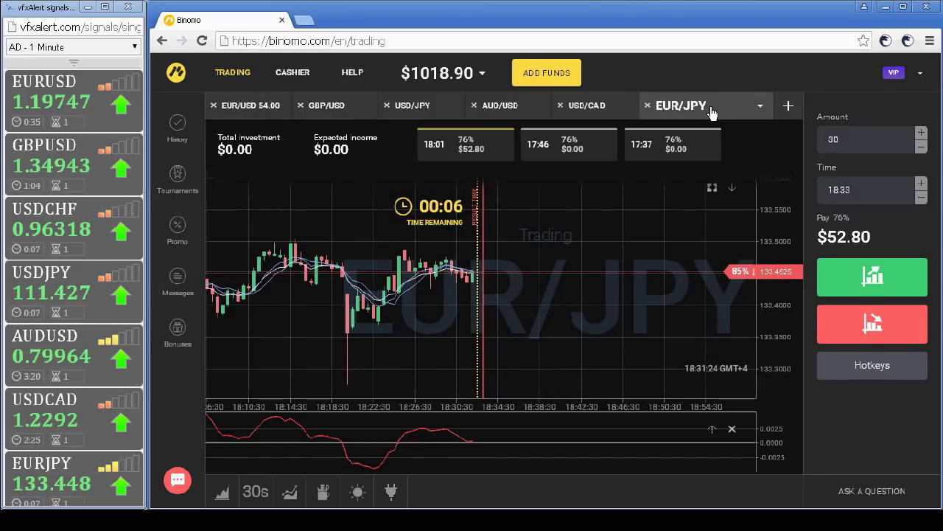
click(588, 107)
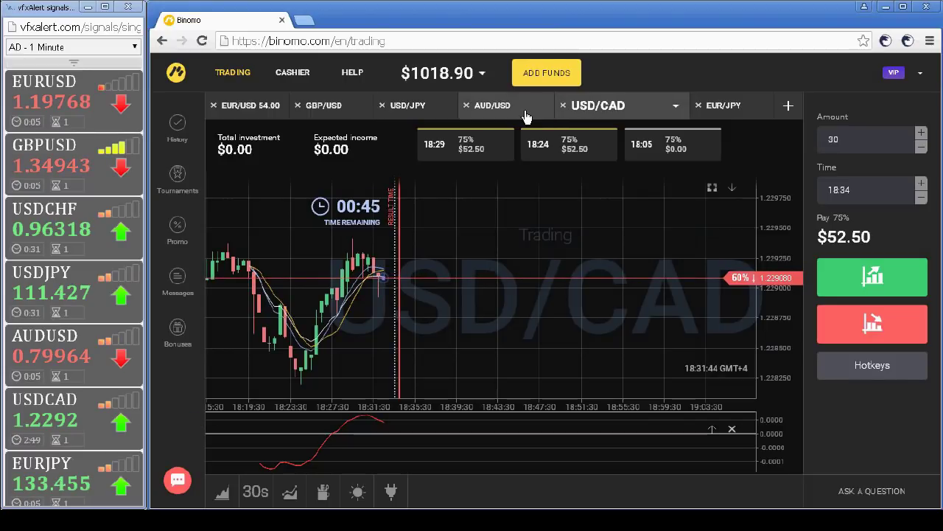
- Set expiry to 18:35 and place a $30 Down trade on USD/CAD expecting $52.50
click(921, 184)
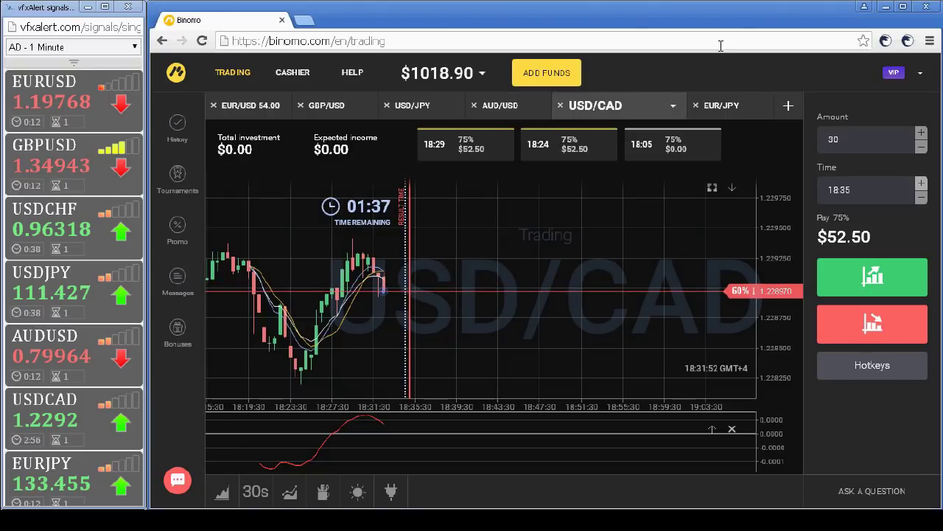
click(853, 327)
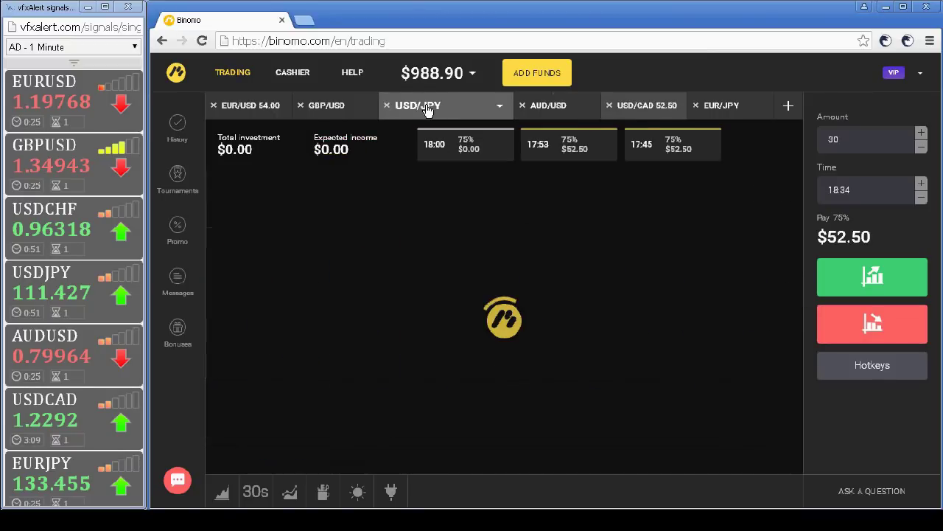
- Browse USD/JPY, AUD/USD, EUR/JPY and the running USD/CAD trade, ending on AUD/USD at 60%
click(427, 110)
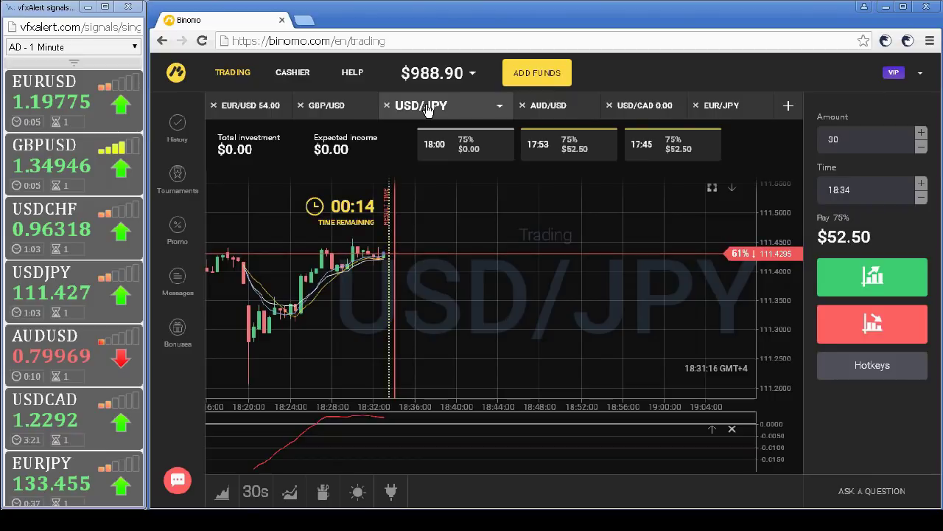
click(545, 108)
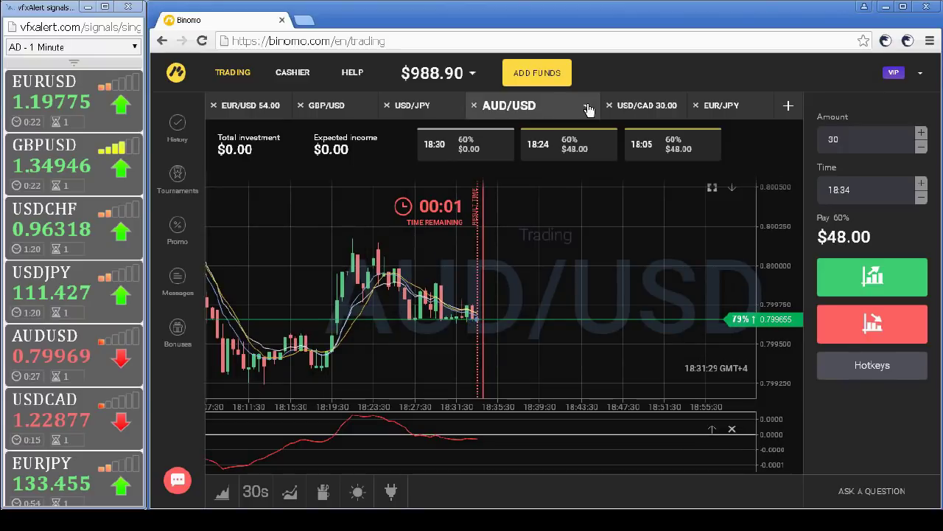
click(721, 107)
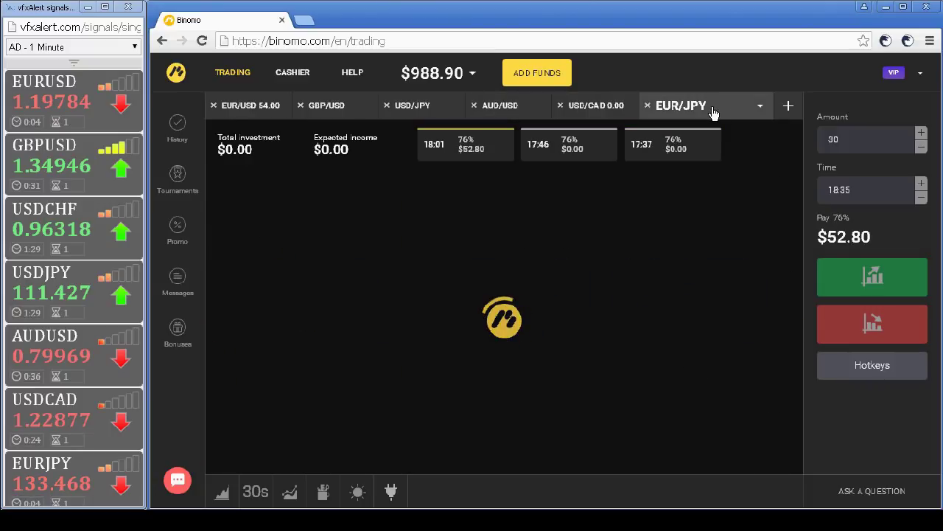
click(600, 111)
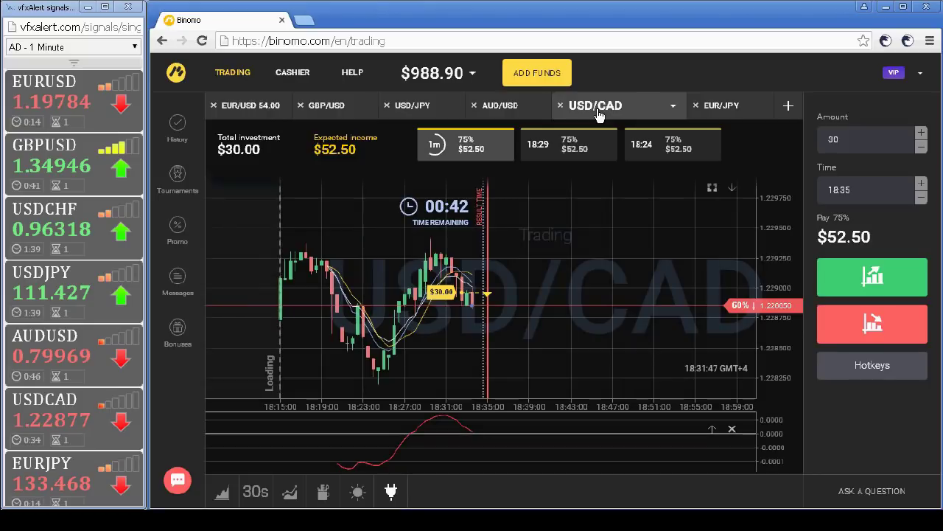
click(518, 109)
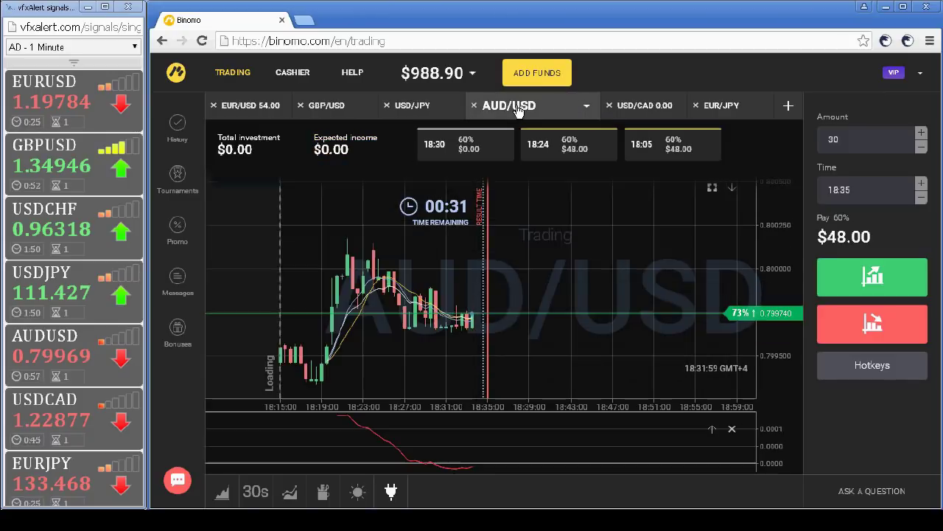
- Note the $54.00 EUR/USD win at $1042.90, then view GBP/USD and return to USD/JPY
click(415, 109)
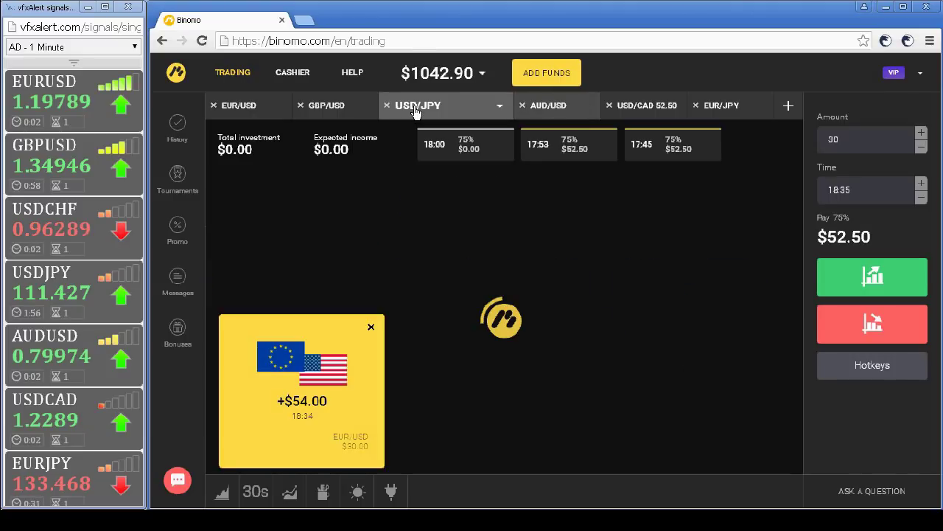
mouse_move(373, 311)
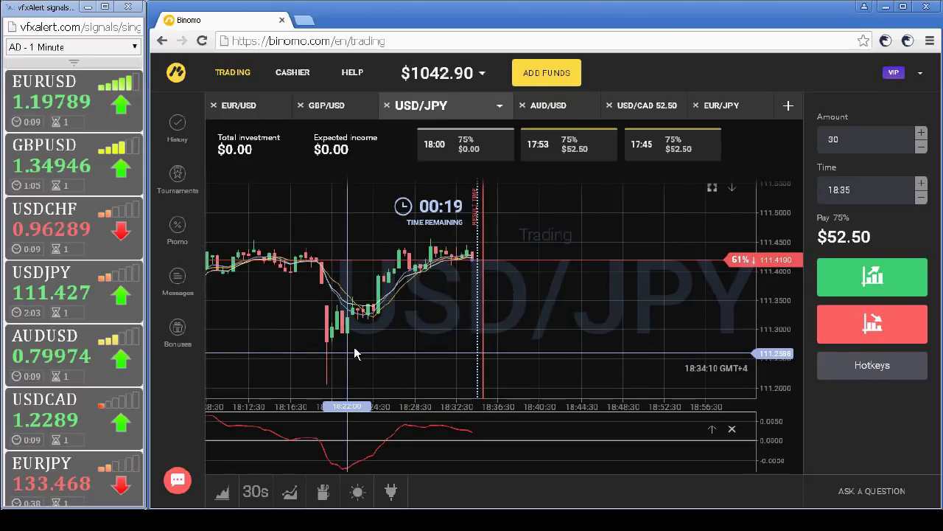
click(327, 106)
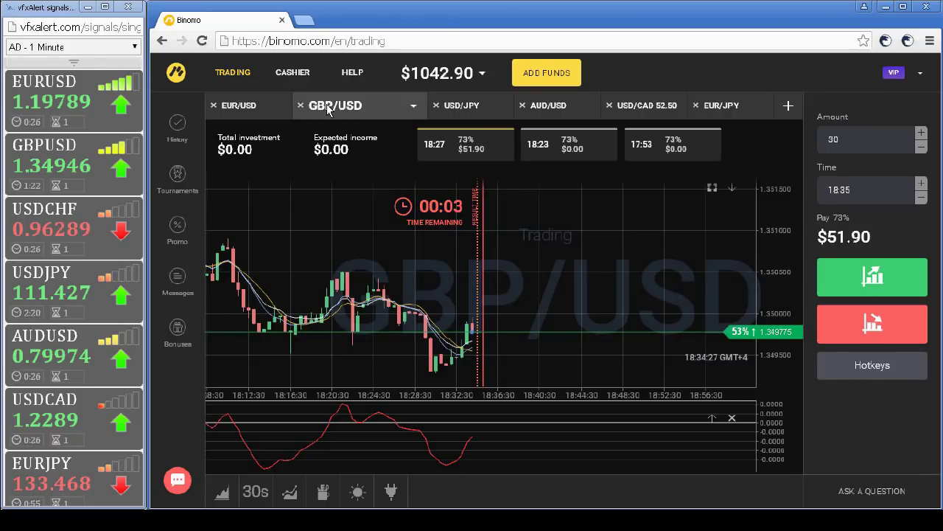
click(466, 108)
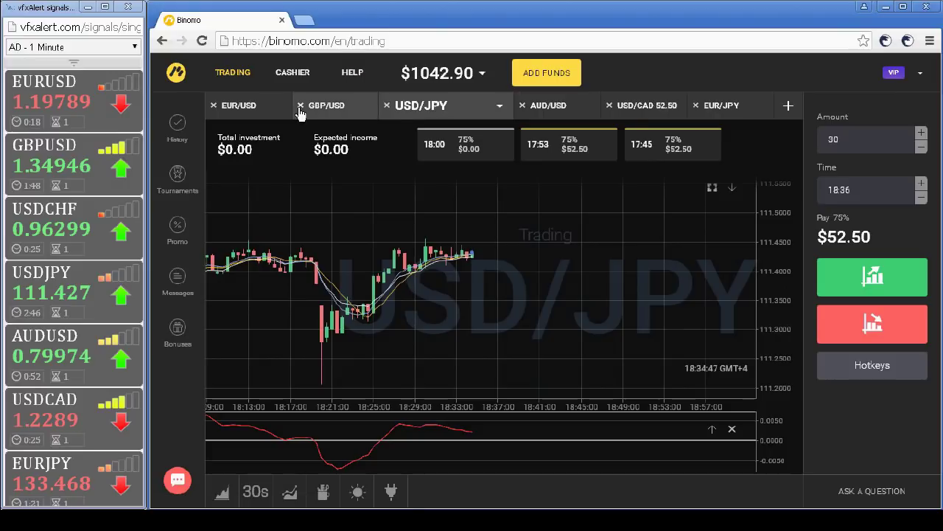
- Go through EUR/USD to the GBP/USD chart and set its expiry to 18:37
click(238, 111)
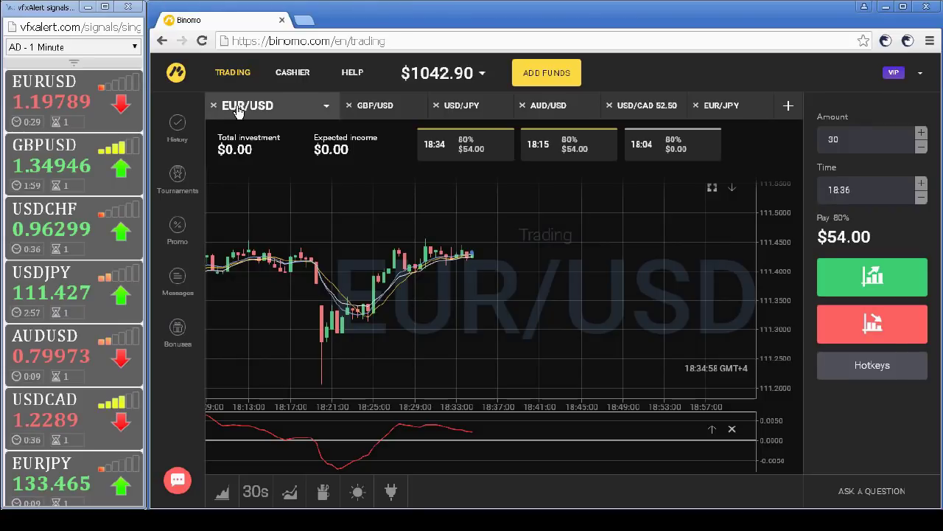
click(384, 111)
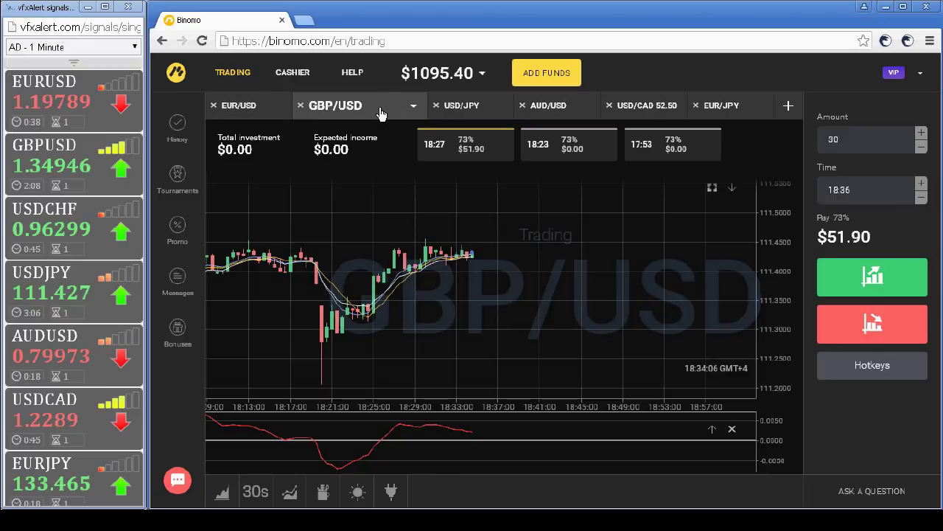
click(922, 185)
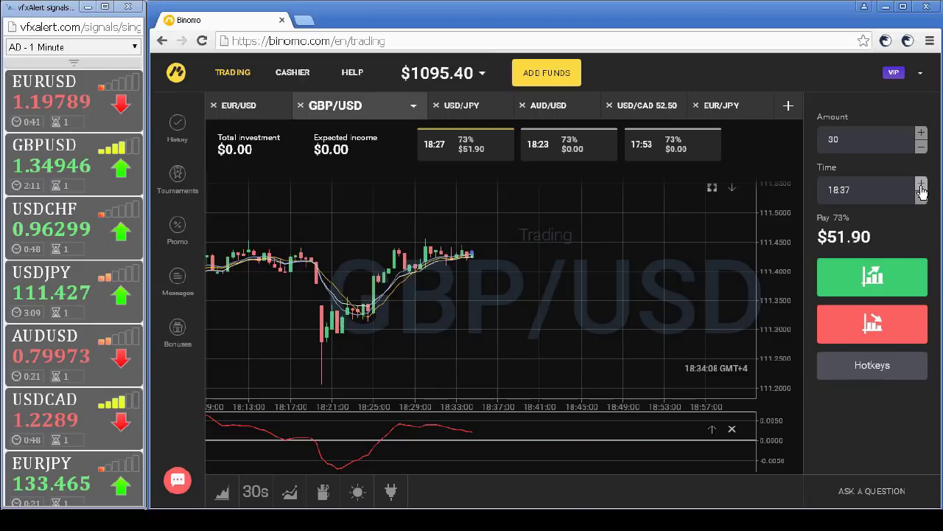